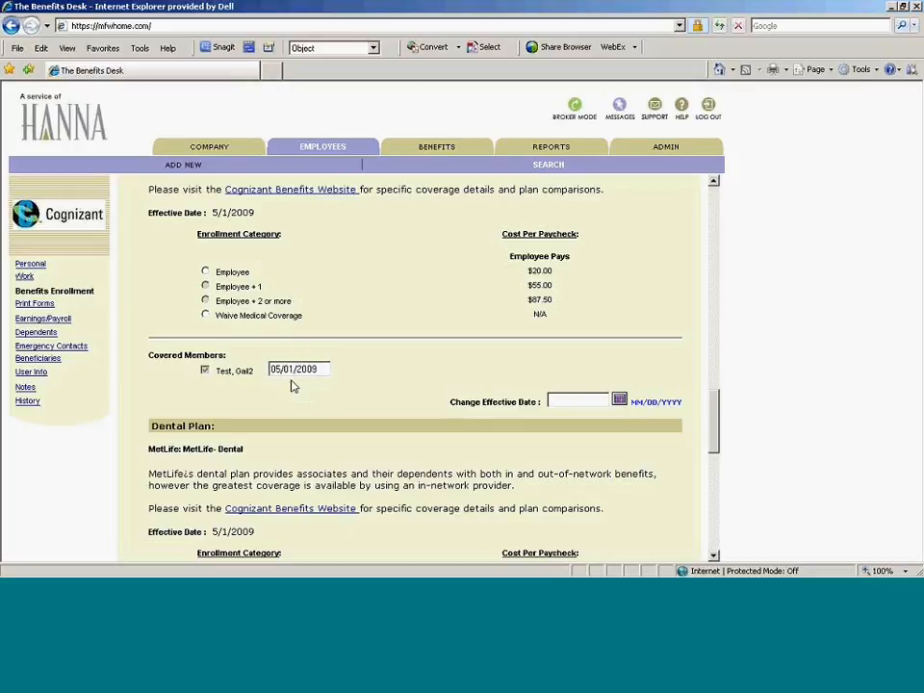
# Step: Set the covered member's medical date to 06/01/2009 and the change effective date to 6/1/2009, submit the changes, and finish the enrollment
pyautogui.click(277, 370)
pyautogui.press('BackSpace')
pyautogui.write('6')
pyautogui.click(572, 401)
pyautogui.write('6/1/2009')
pyautogui.scroll(-10, 573, 404)
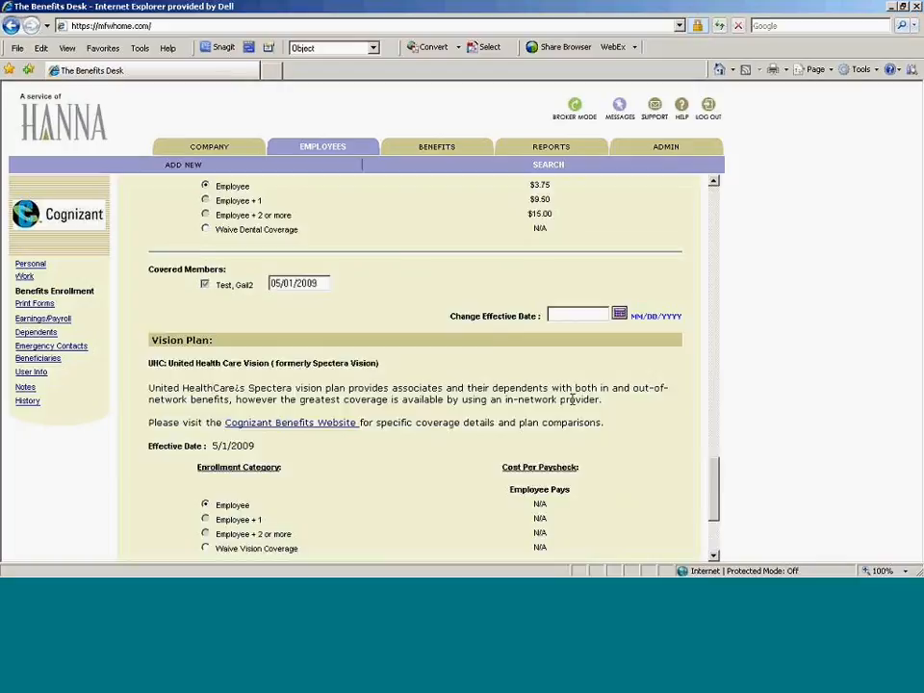
pyautogui.click(641, 520)
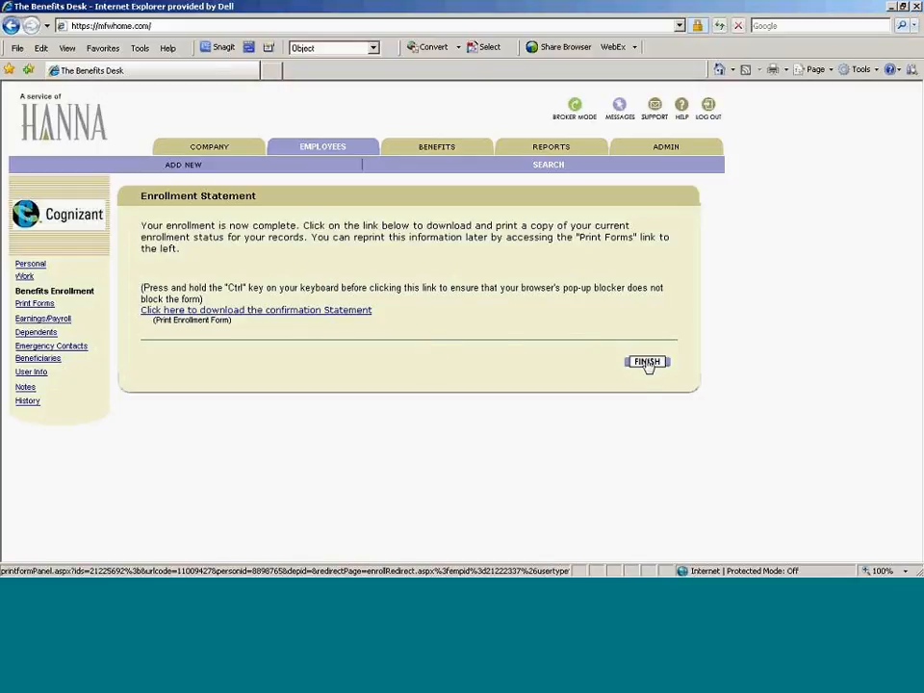
pyautogui.click(648, 363)
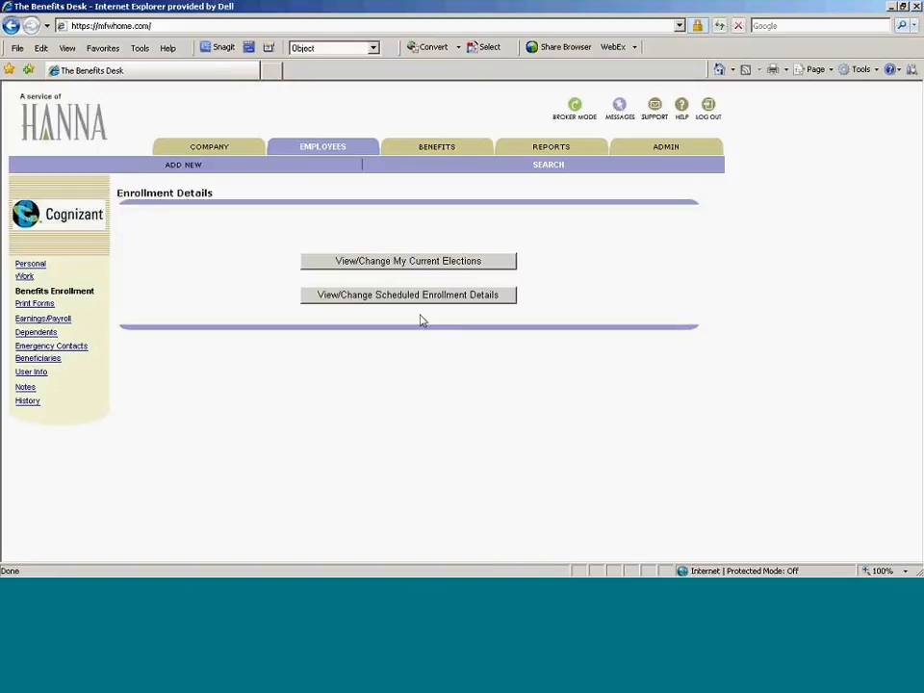
# Step: Open the employee's current elections and check the medical plan's effective date and covered member date in the plan enrollment editor
pyautogui.click(416, 267)
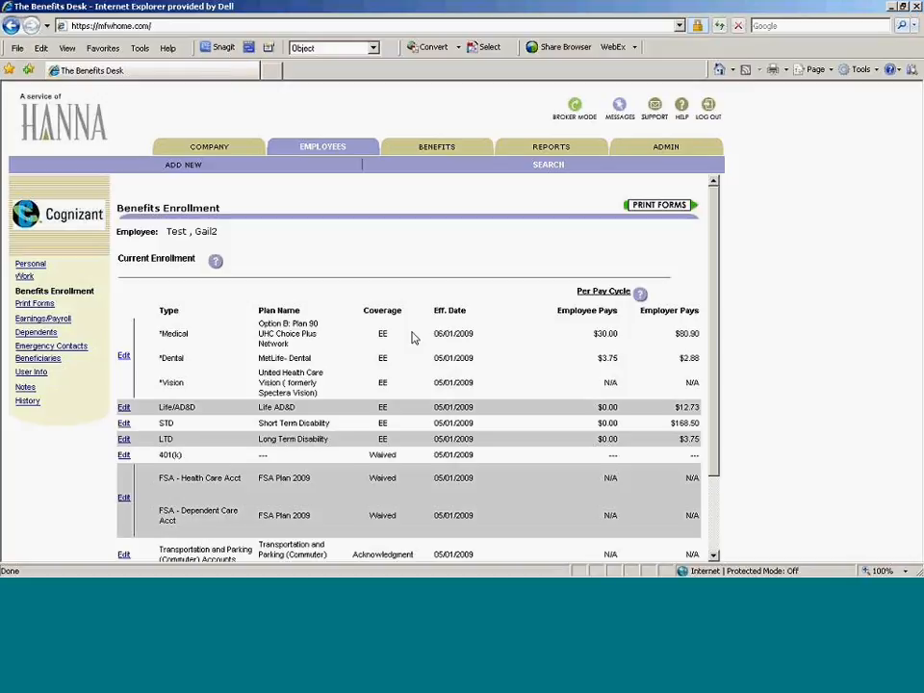
pyautogui.click(122, 358)
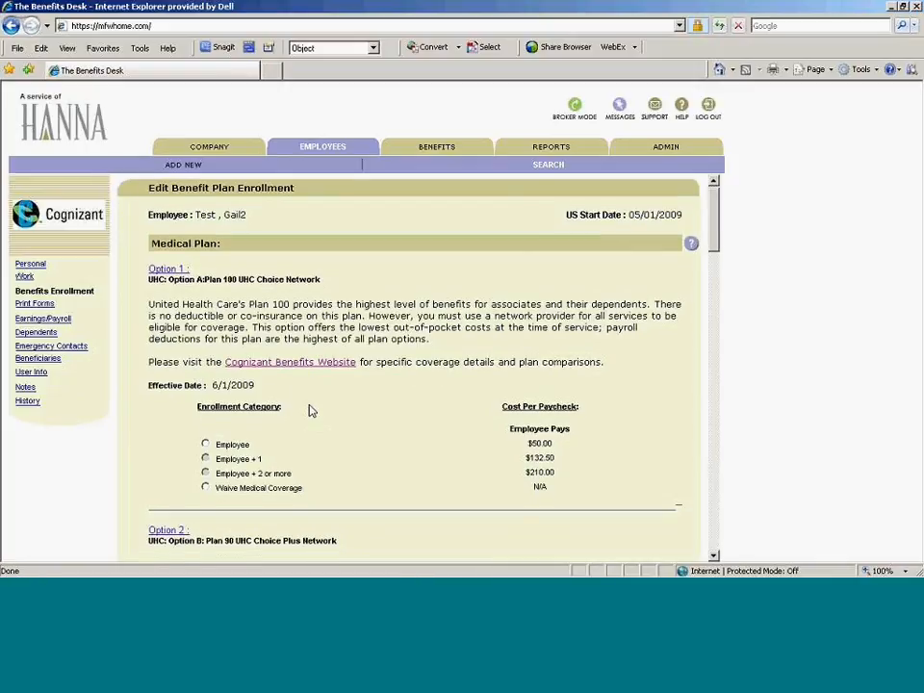
pyautogui.scroll(-15, 310, 411)
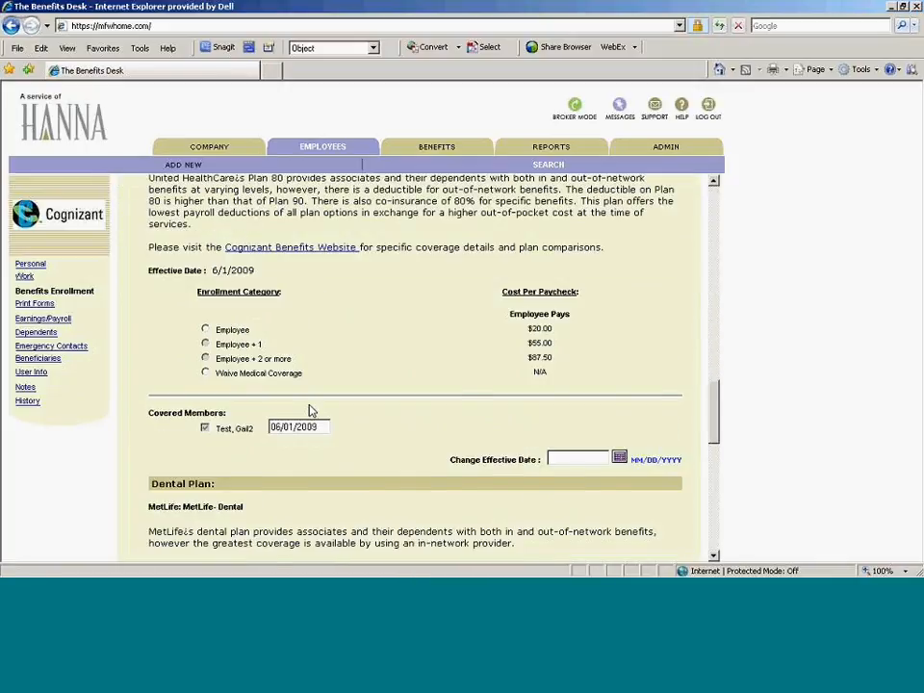
pyautogui.scroll(-1, 310, 411)
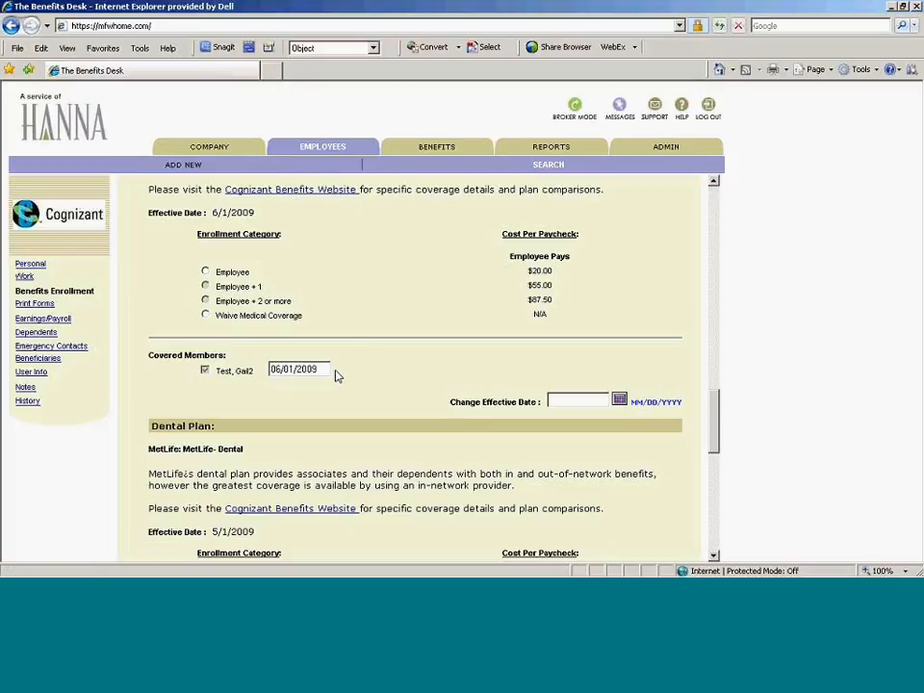
# Step: Switch to PowerPoint and show the slide about Print Forms Display and EDI Options
pyautogui.click(289, 568)
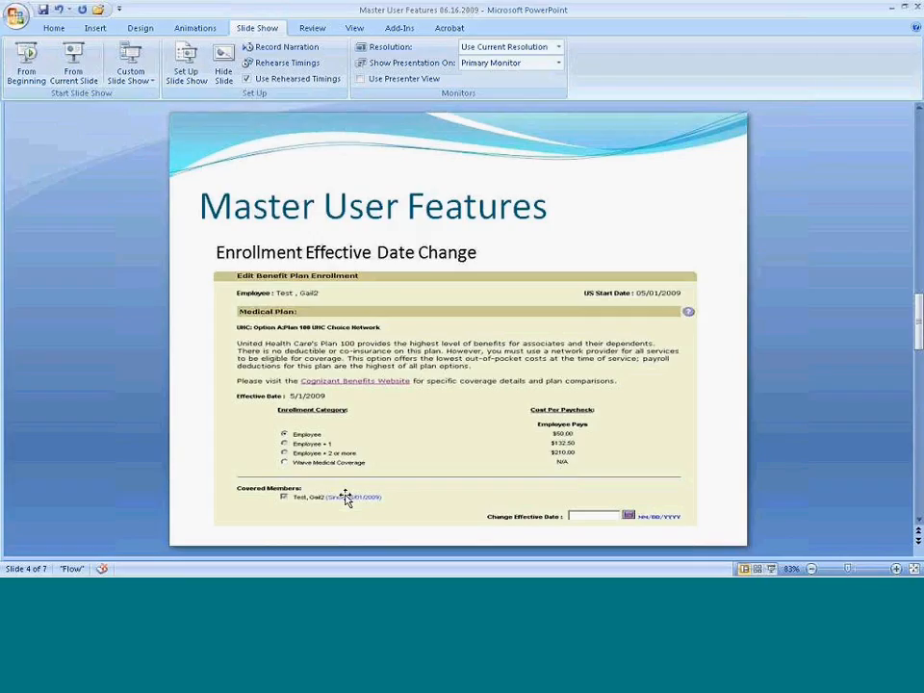
pyautogui.scroll(-1, 345, 497)
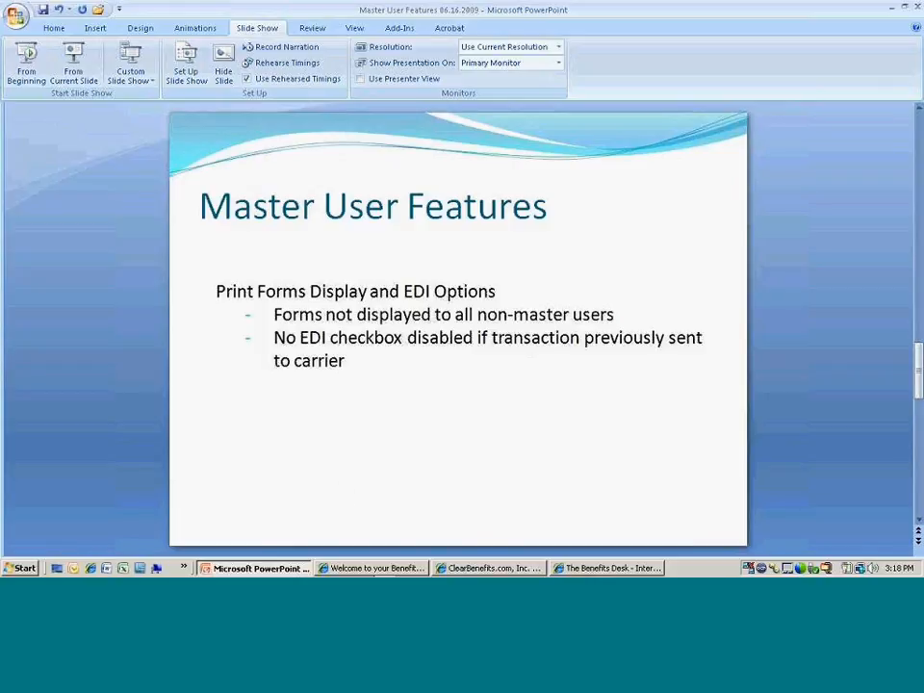
# Step: Switch to The Benefits Desk, open the employee's print forms, and toggle No Display on and off for the 06/18/2009 03:17 PM form
pyautogui.click(586, 569)
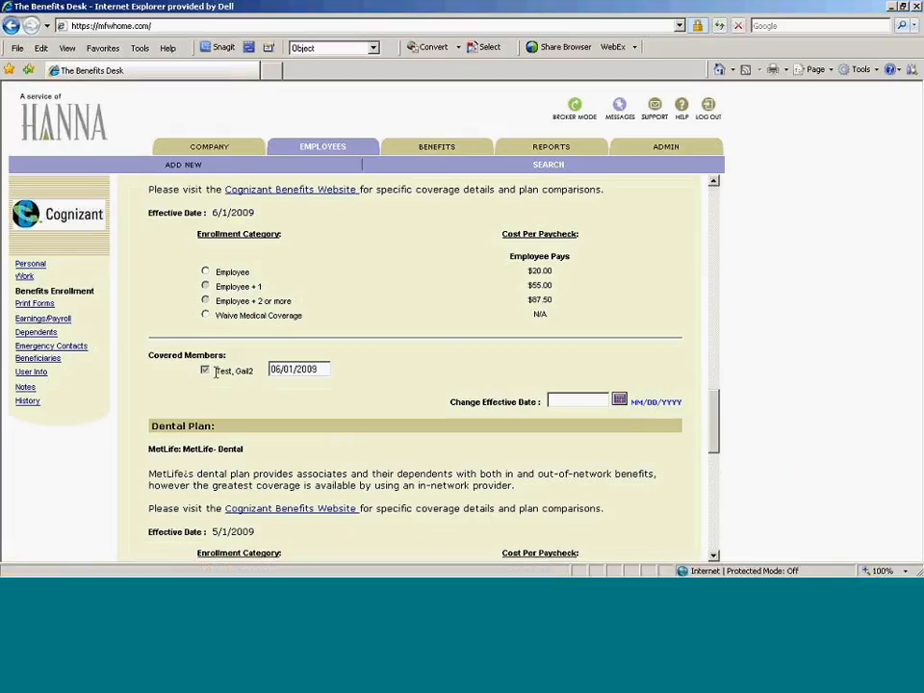
pyautogui.click(45, 306)
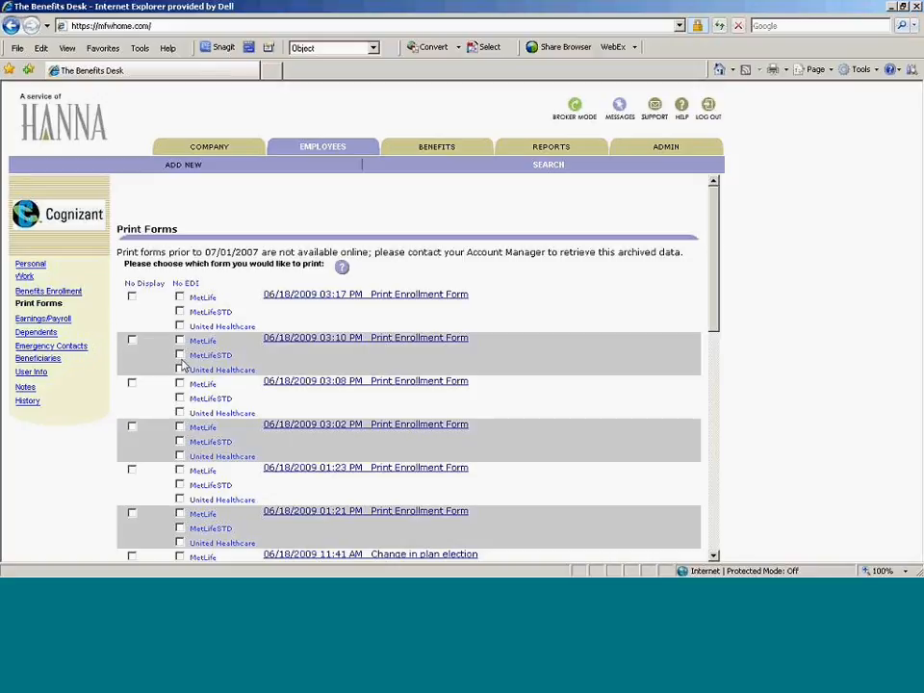
pyautogui.click(132, 298)
pyautogui.click(132, 298)
pyautogui.click(132, 297)
pyautogui.click(132, 297)
# Step: Open an employee from the directory's A listing, examine that employee's No Display and No EDI options, and return to the employee search
pyautogui.click(324, 151)
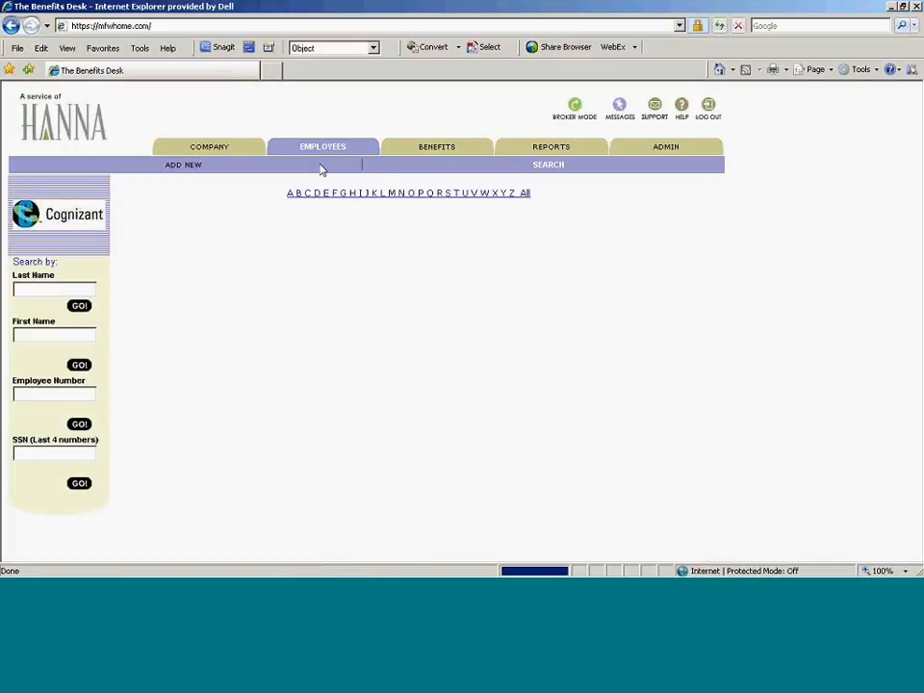
pyautogui.click(290, 196)
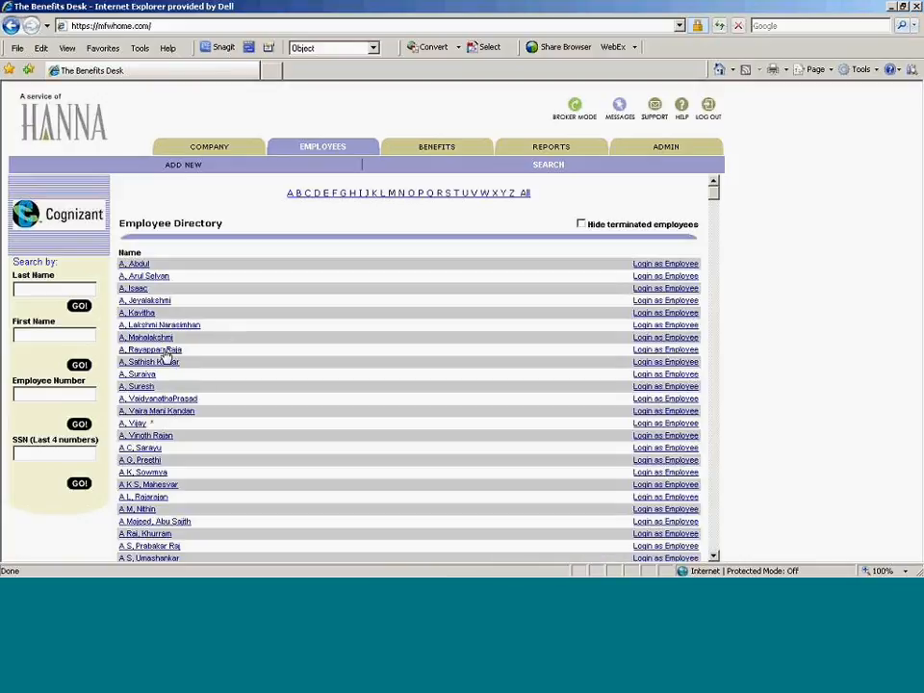
pyautogui.click(161, 342)
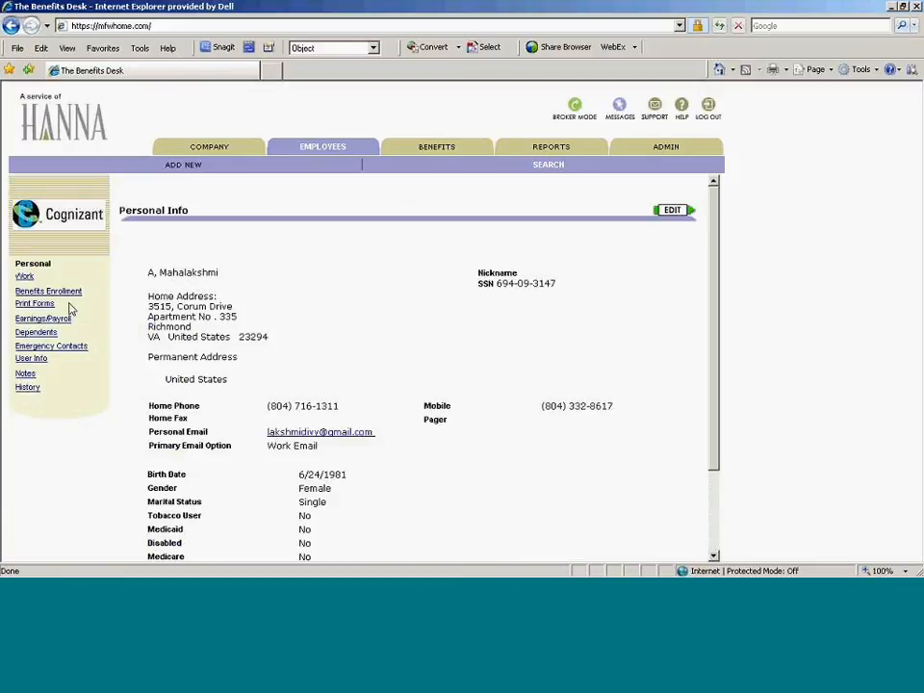
pyautogui.click(51, 306)
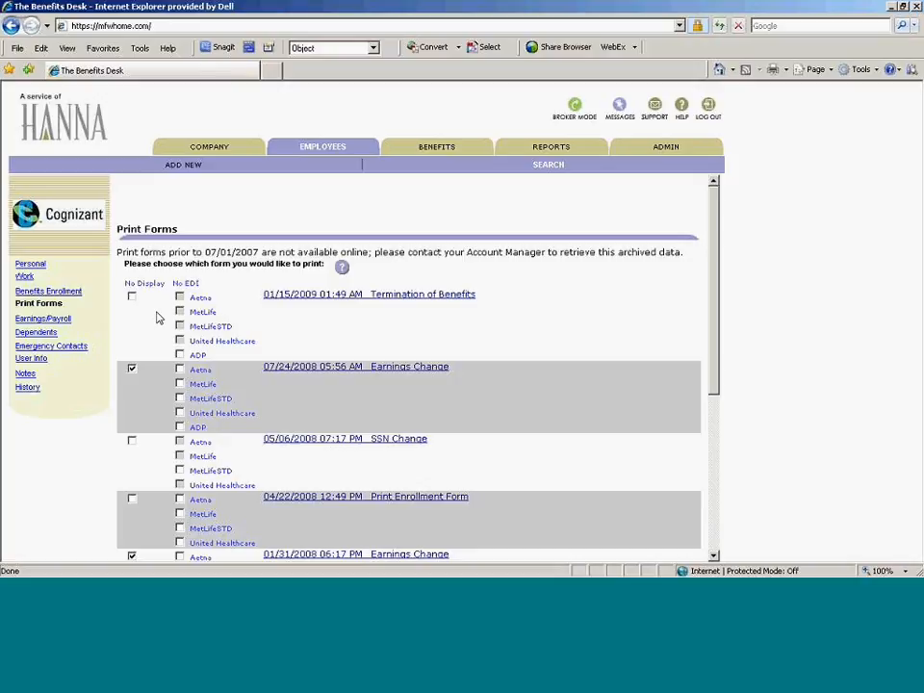
pyautogui.click(323, 149)
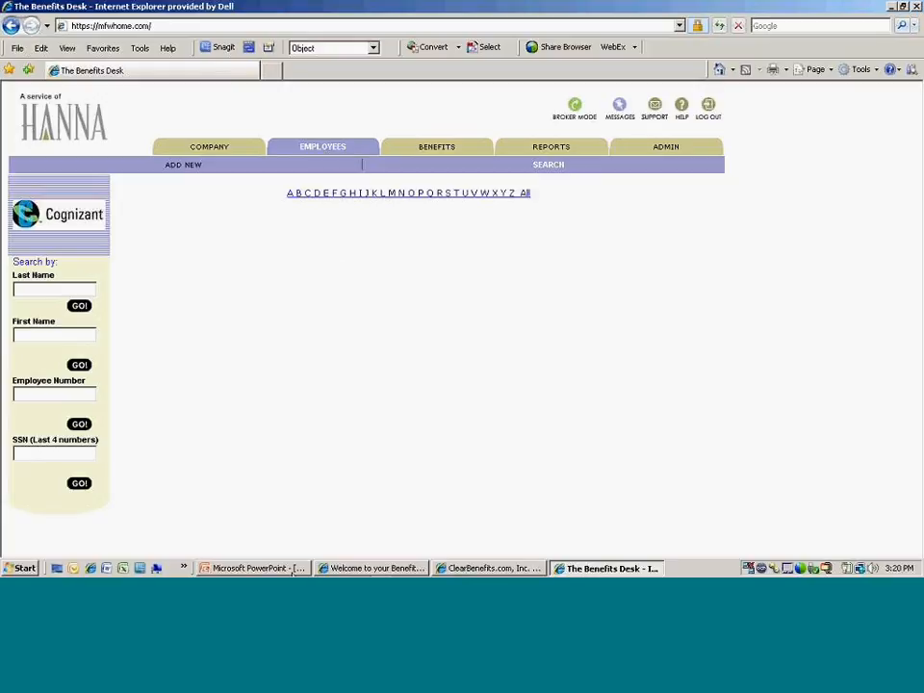
# Step: Switch to PowerPoint and show the slide that lists Plan Enrollment Change through Plan Summary Files
pyautogui.click(293, 569)
pyautogui.scroll(-1, 377, 467)
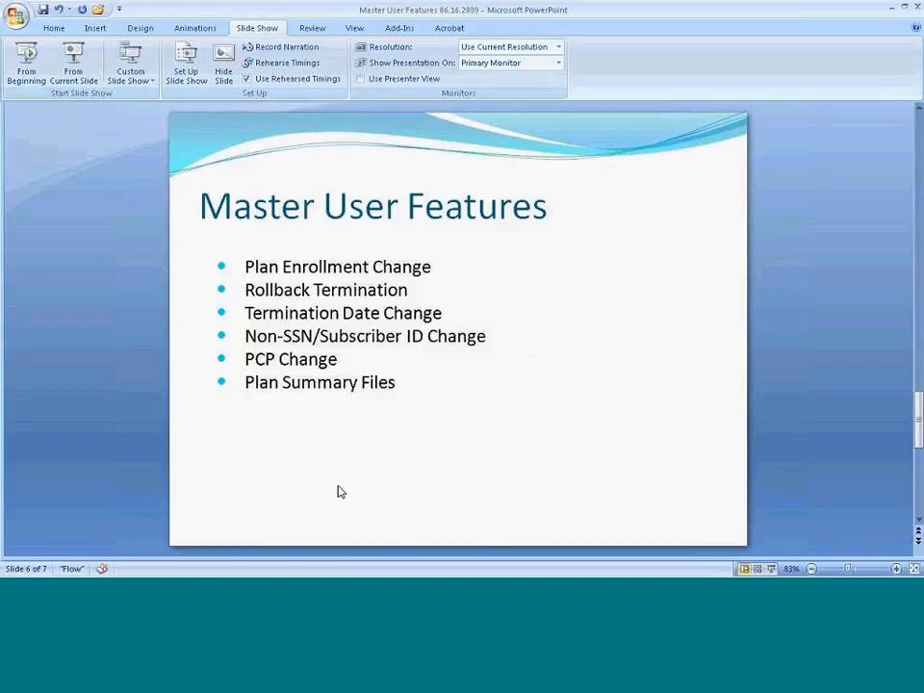
pyautogui.click(358, 569)
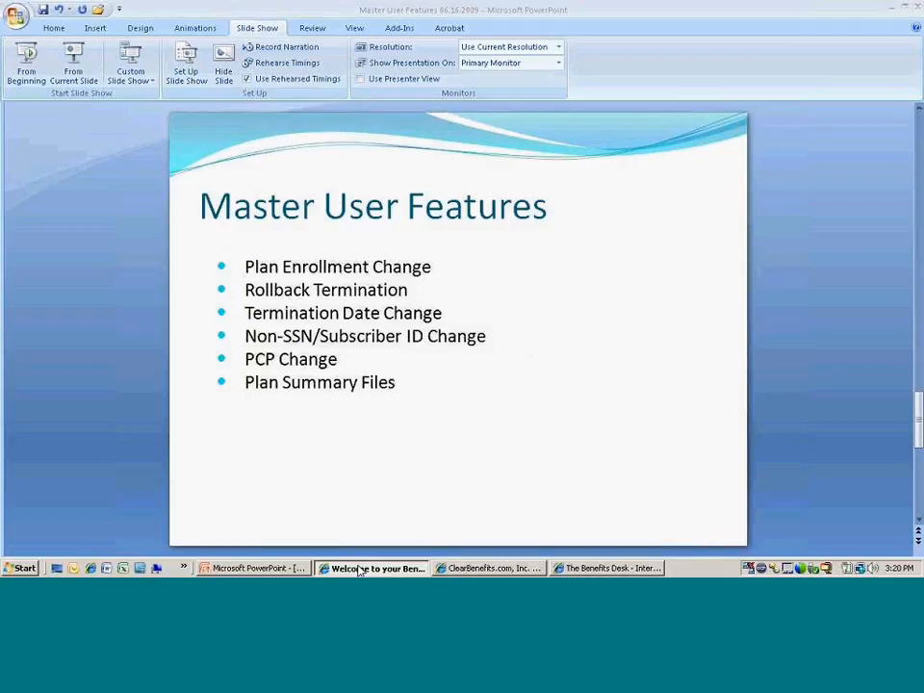
# Step: Switch to The Benefits Desk, search for the test employee by first name, and open the employee's record
pyautogui.click(597, 568)
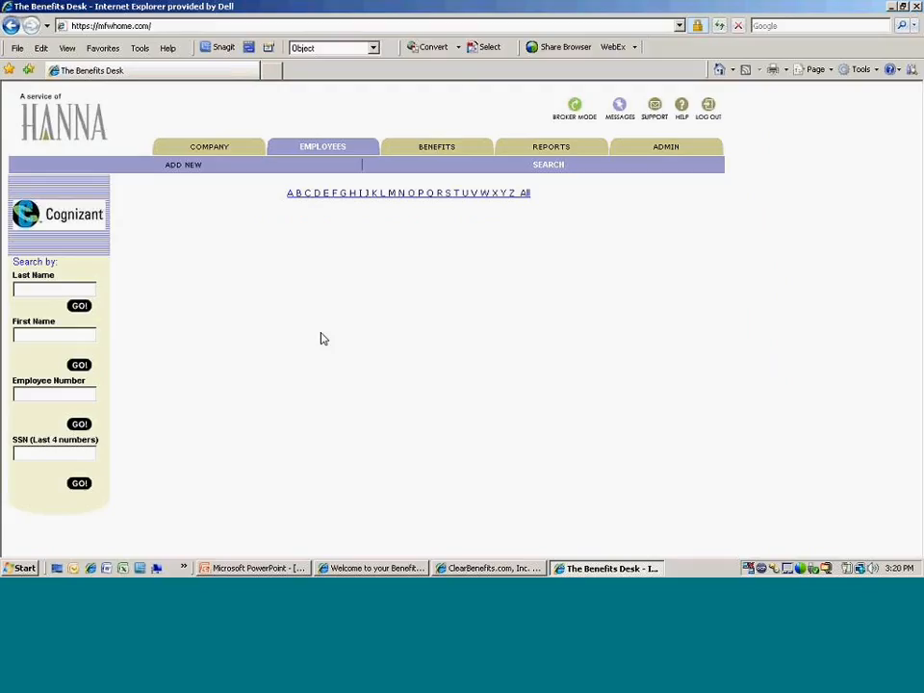
pyautogui.click(330, 150)
pyautogui.click(67, 334)
pyautogui.write('gail2')
pyautogui.press('Return')
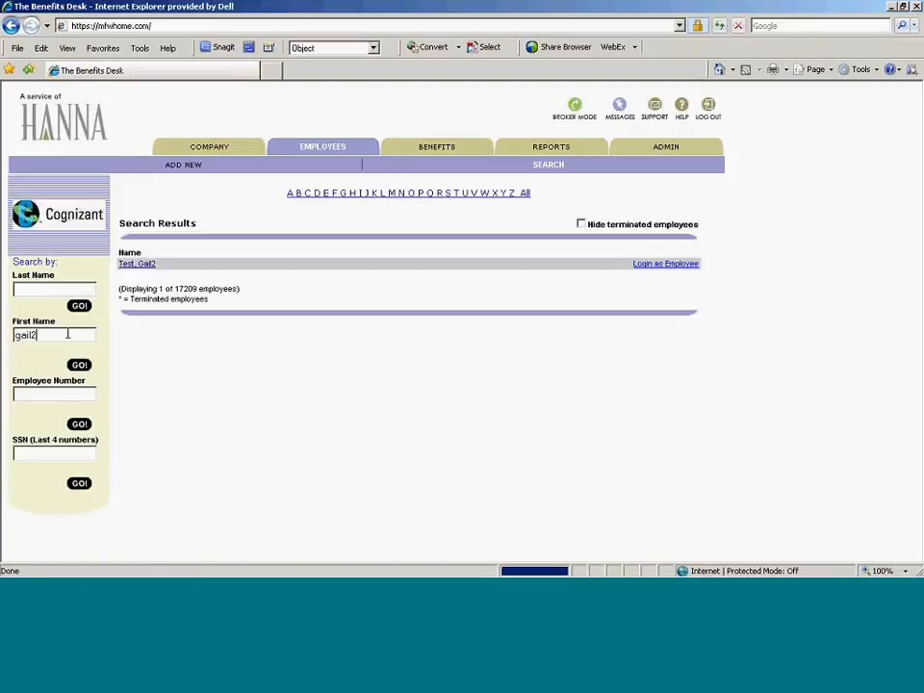
pyautogui.click(144, 263)
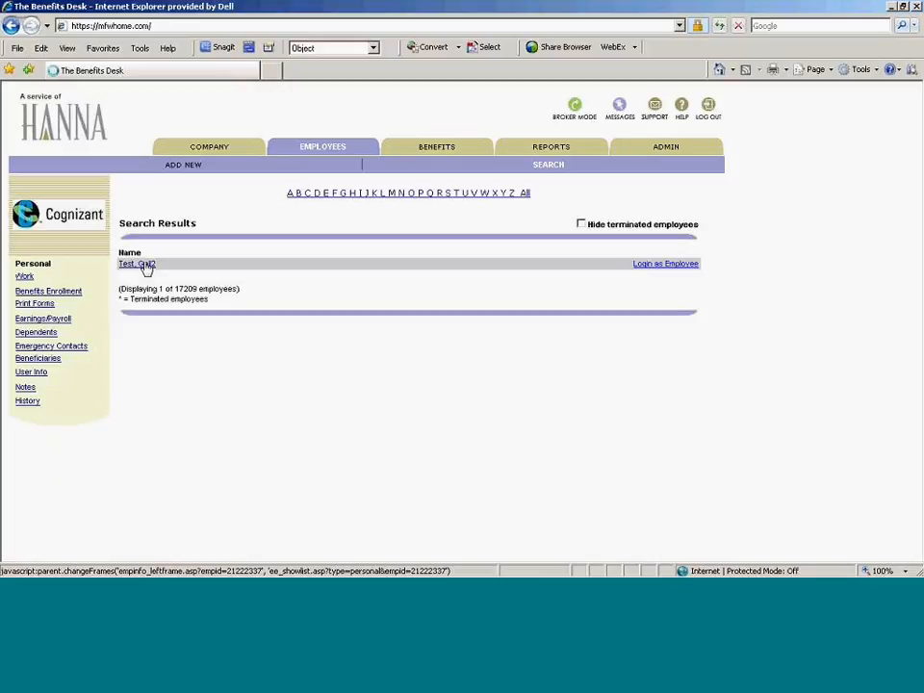
# Step: Open the current elections in Benefits Enrollment and review the medical plan options in the enrollment editor
pyautogui.click(57, 291)
pyautogui.click(379, 260)
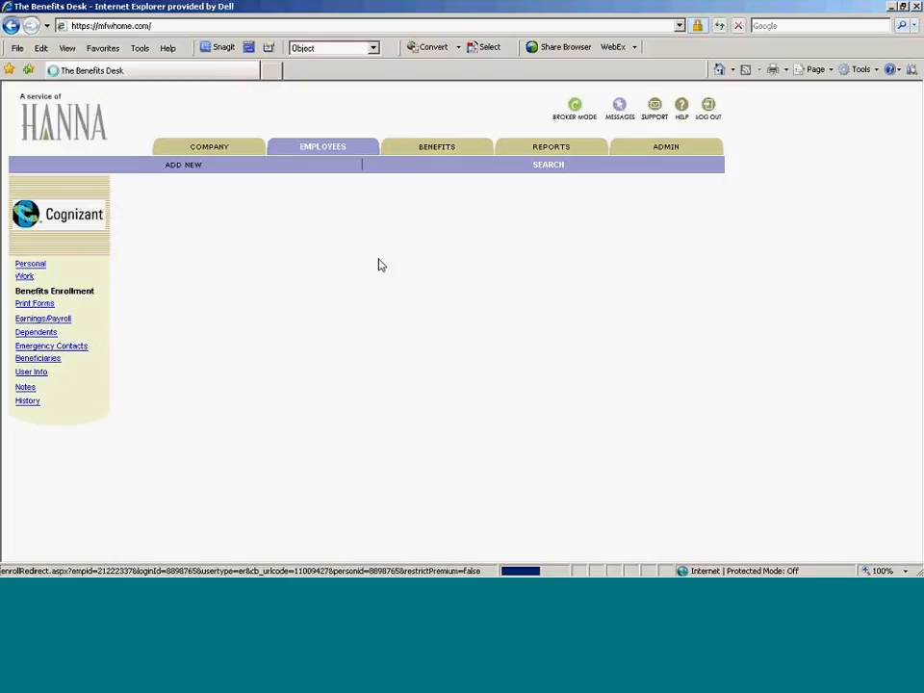
pyautogui.click(123, 359)
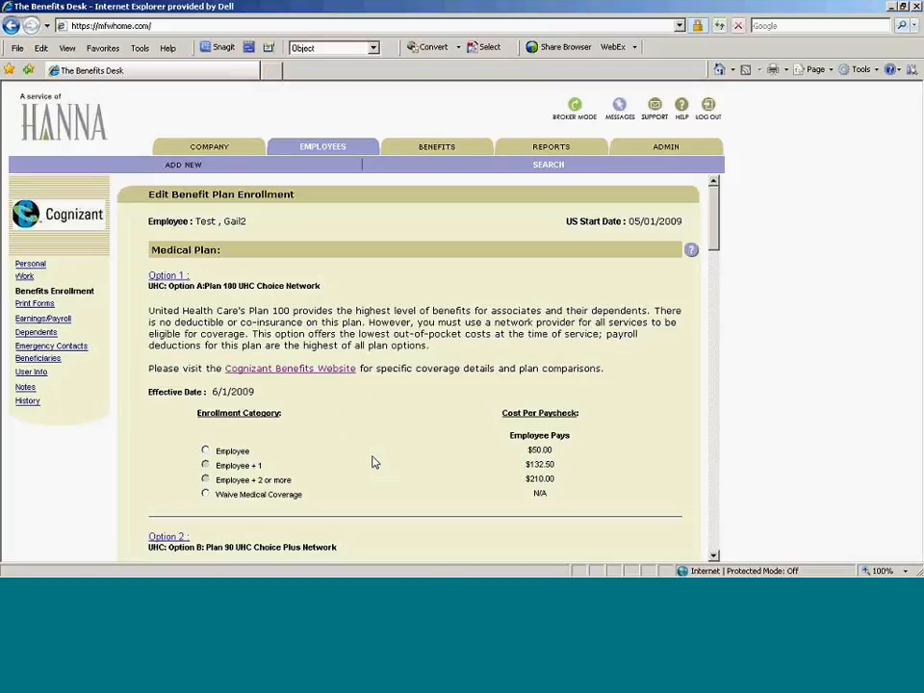
pyautogui.scroll(-3, 373, 462)
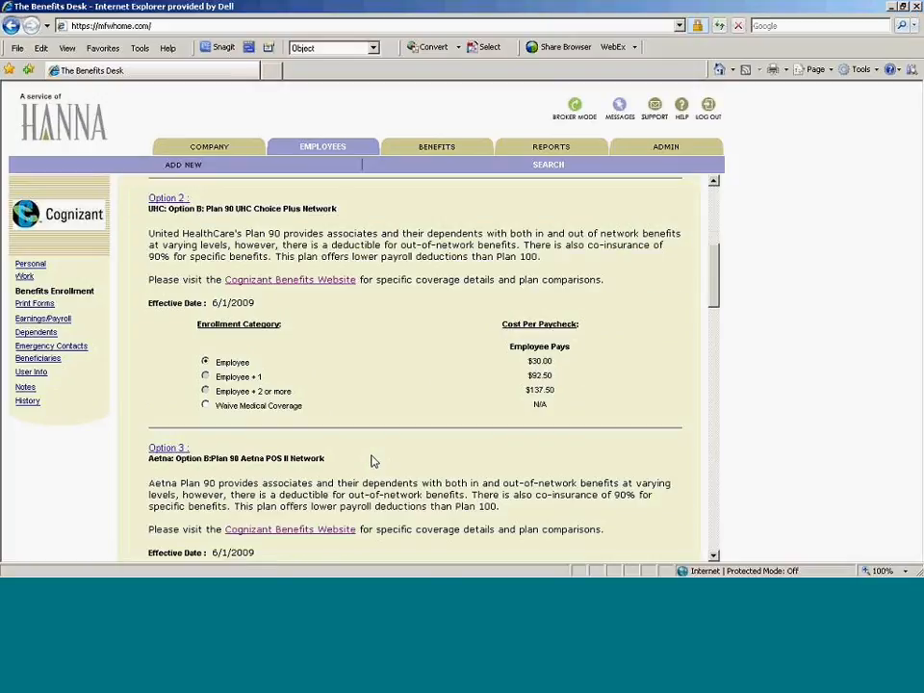
pyautogui.scroll(-1, 374, 462)
pyautogui.scroll(-6, 371, 457)
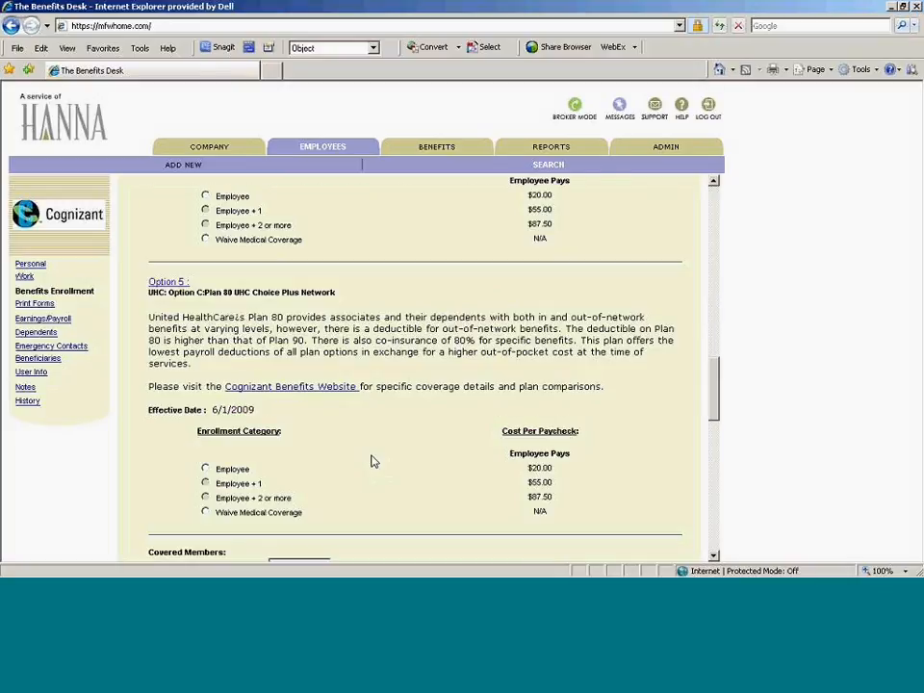
pyautogui.scroll(15, 373, 461)
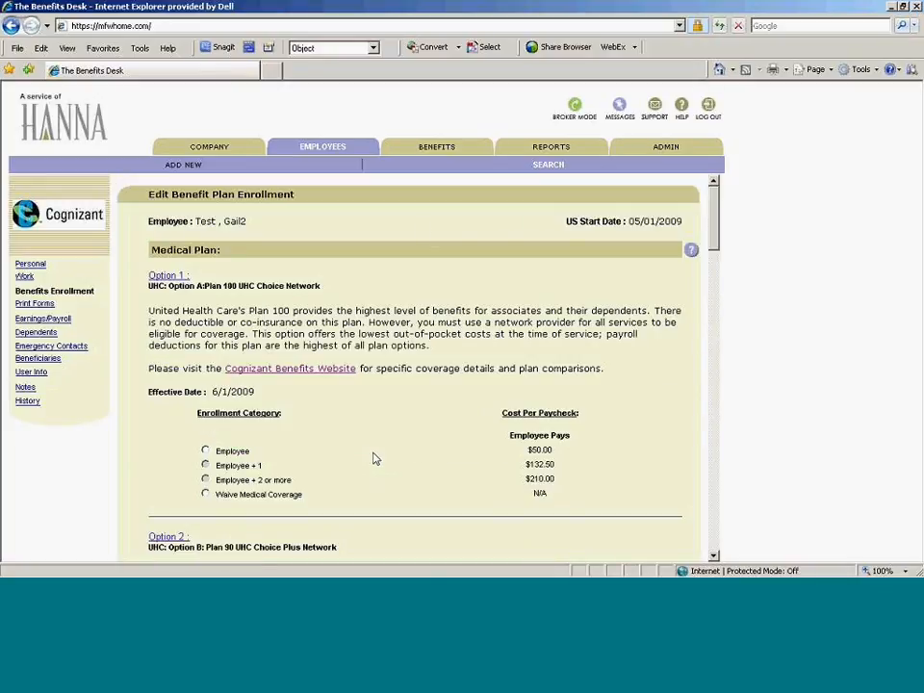
# Step: Open the medical plan UHC: B-Plan 90 -UHC Out of Area for editing and examine its employee change and application form settings
pyautogui.click(436, 149)
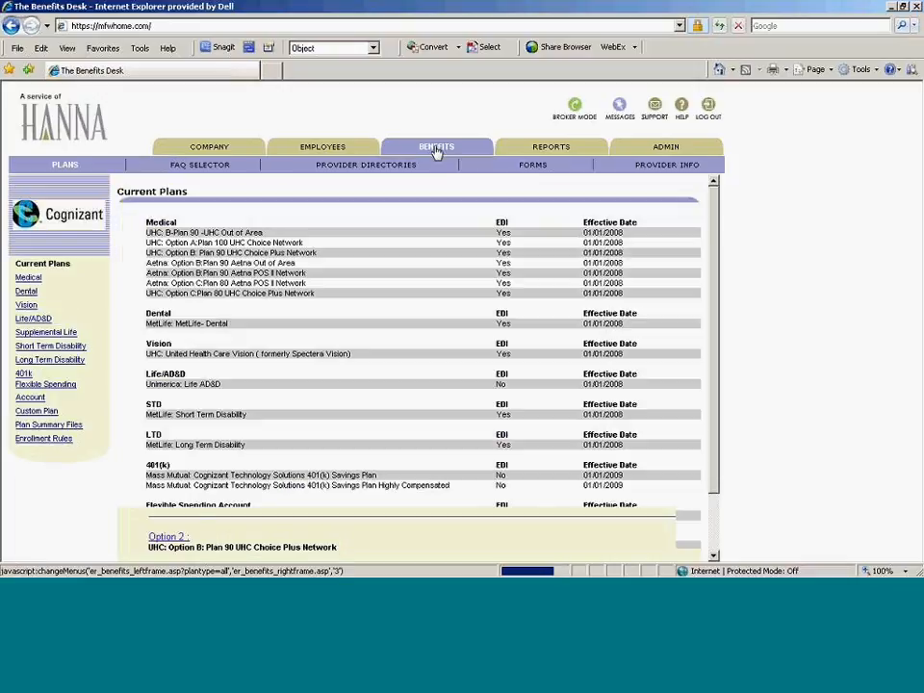
pyautogui.click(28, 278)
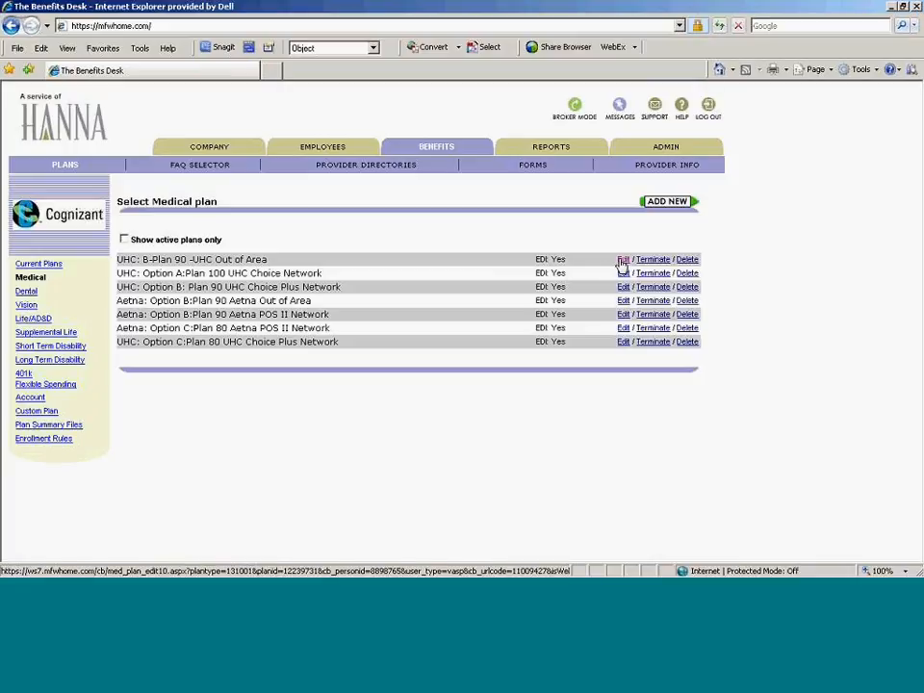
pyautogui.click(623, 260)
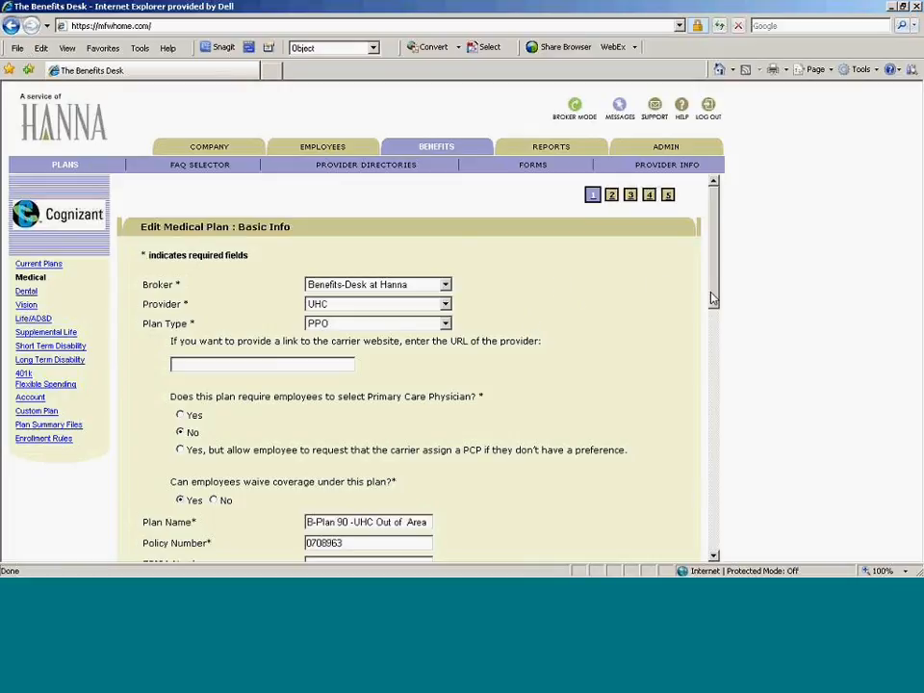
pyautogui.moveTo(712, 298); pyautogui.dragTo(708, 459)
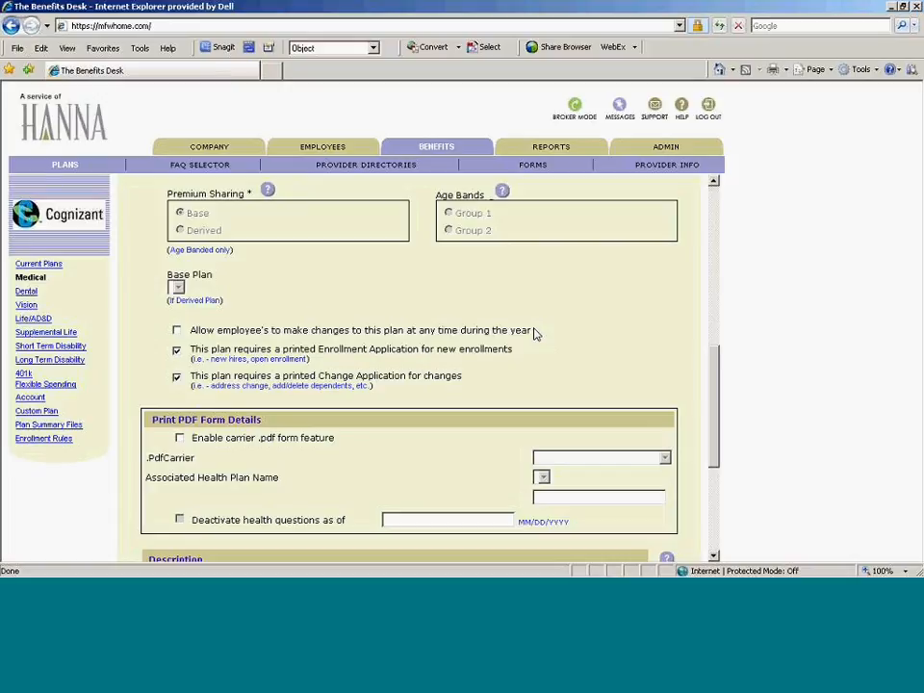
# Step: Find the test employee by first name again and display the employee's current benefit elections
pyautogui.click(327, 149)
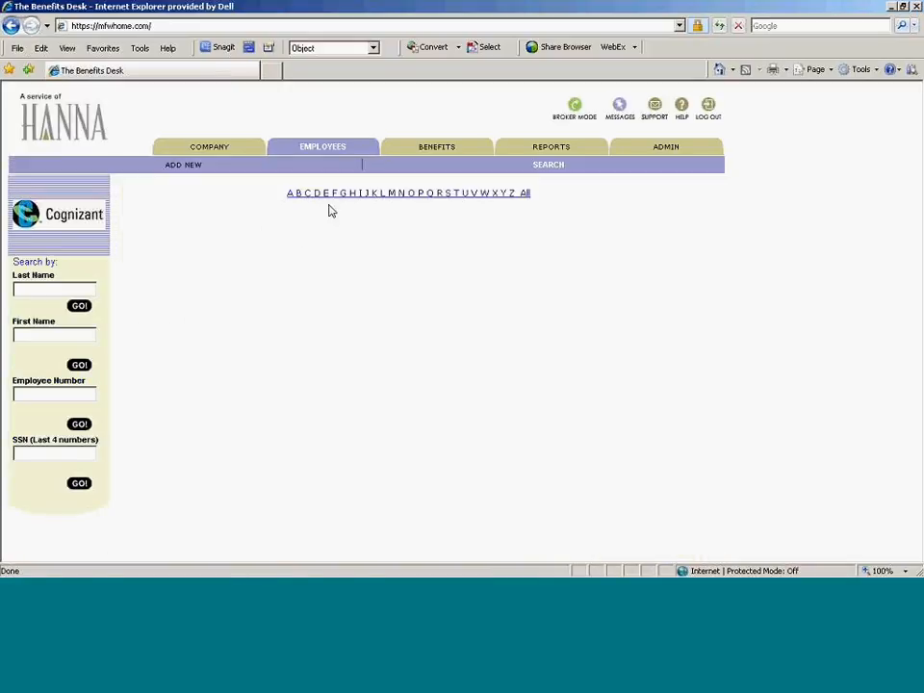
pyautogui.click(87, 339)
pyautogui.write('gail2')
pyautogui.press('Return')
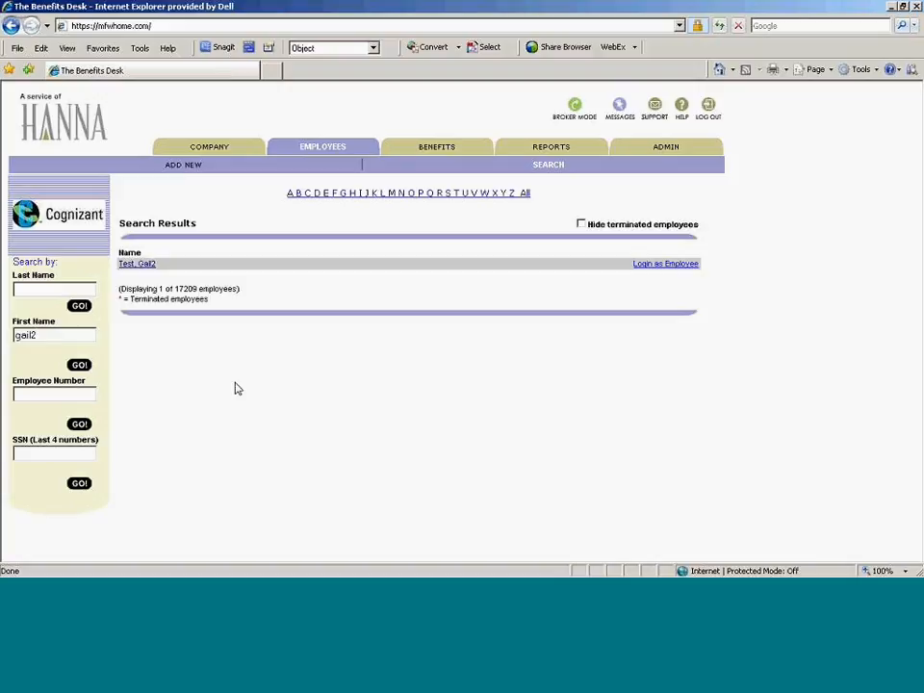
pyautogui.click(135, 264)
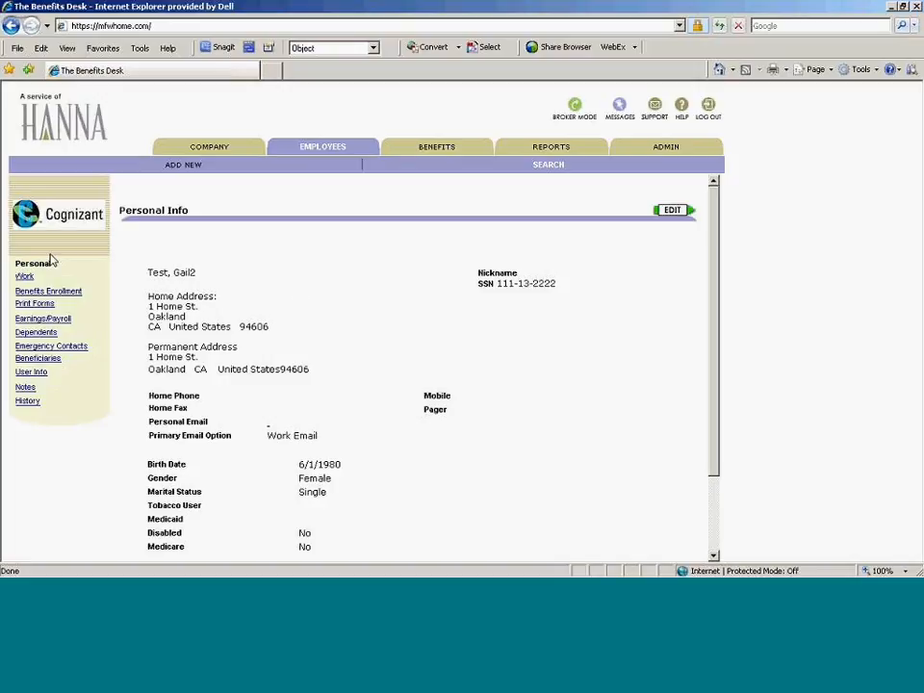
pyautogui.click(46, 293)
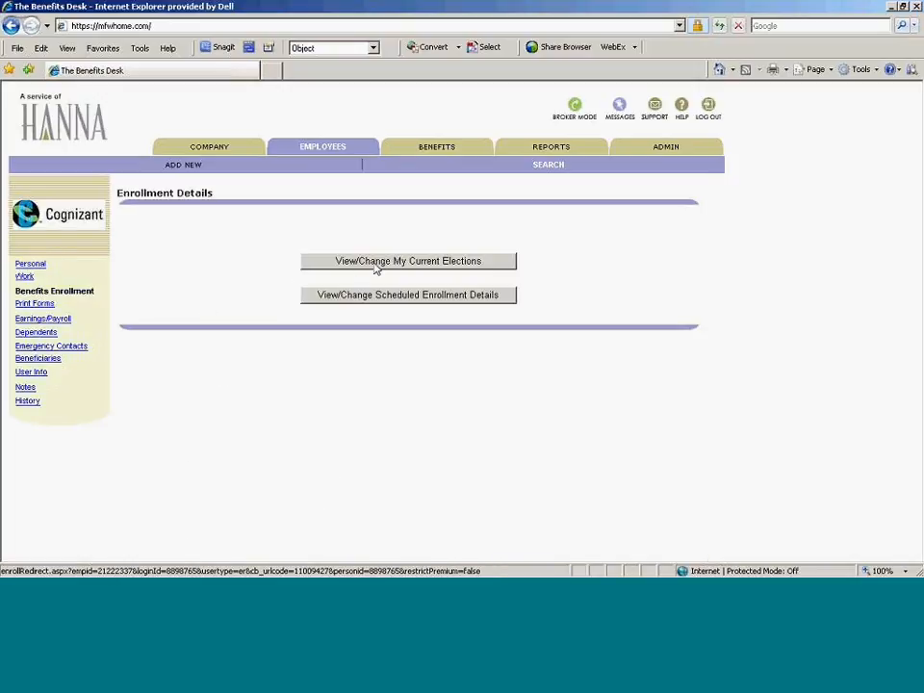
pyautogui.click(373, 262)
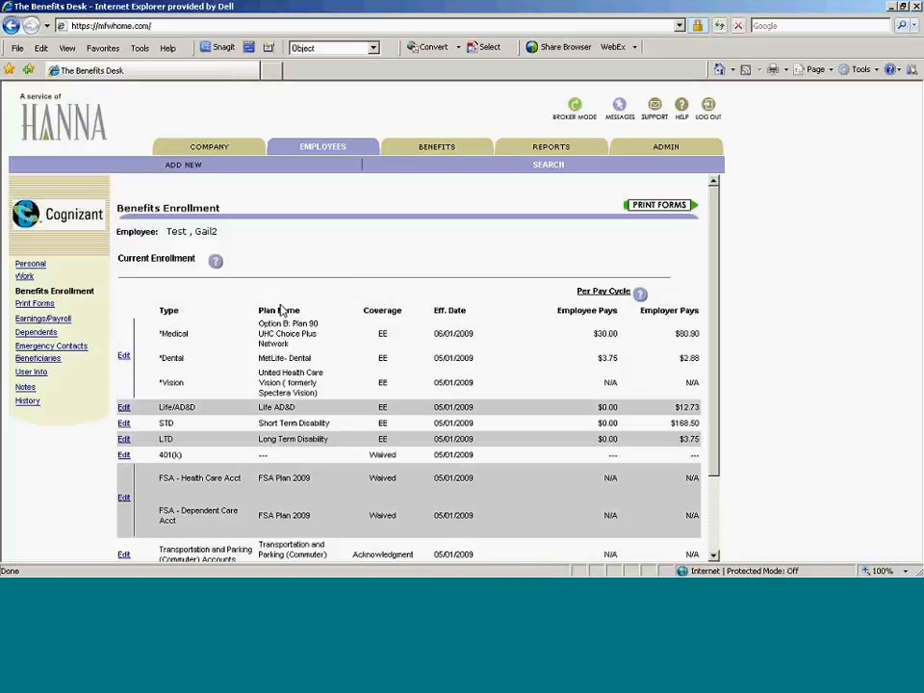
# Step: Open the employee's medical plan enrollment for editing and set the covered member's date and the change effective date to 7/1/2009
pyautogui.click(124, 356)
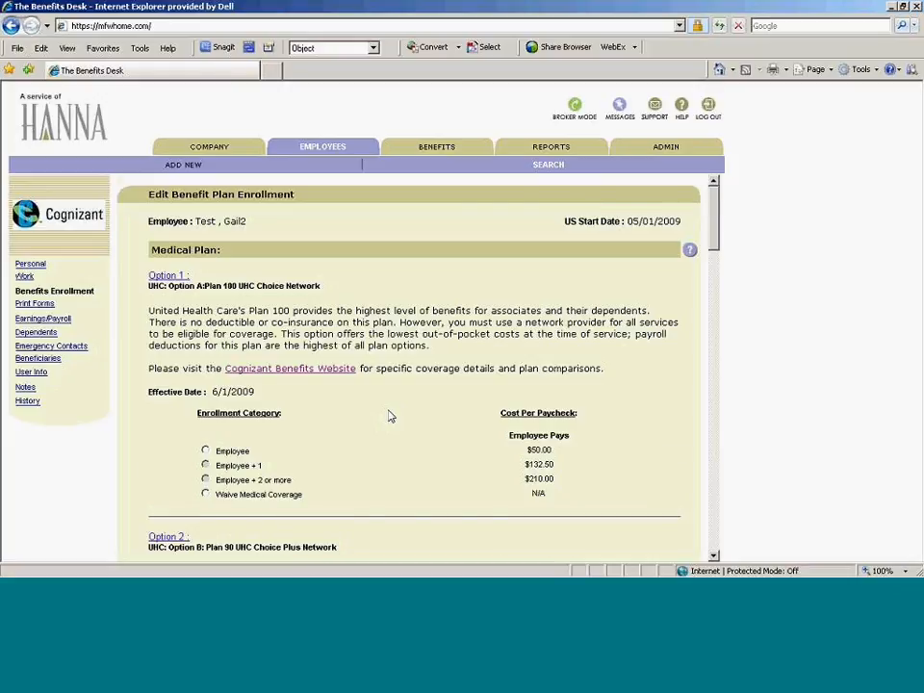
pyautogui.scroll(-9, 390, 416)
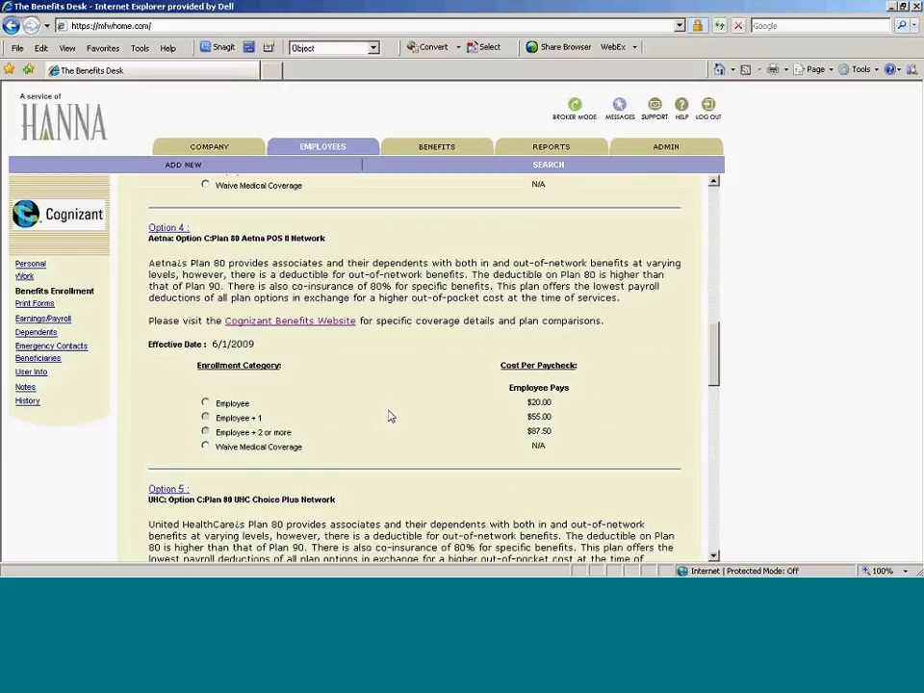
pyautogui.scroll(-6, 390, 416)
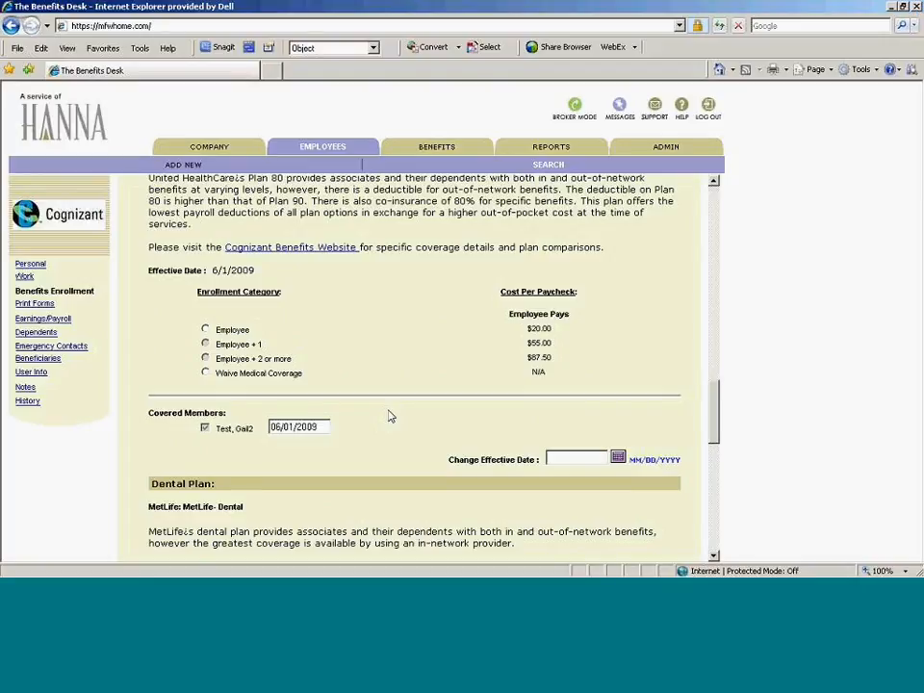
pyautogui.scroll(2, 390, 414)
pyautogui.scroll(-1, 390, 412)
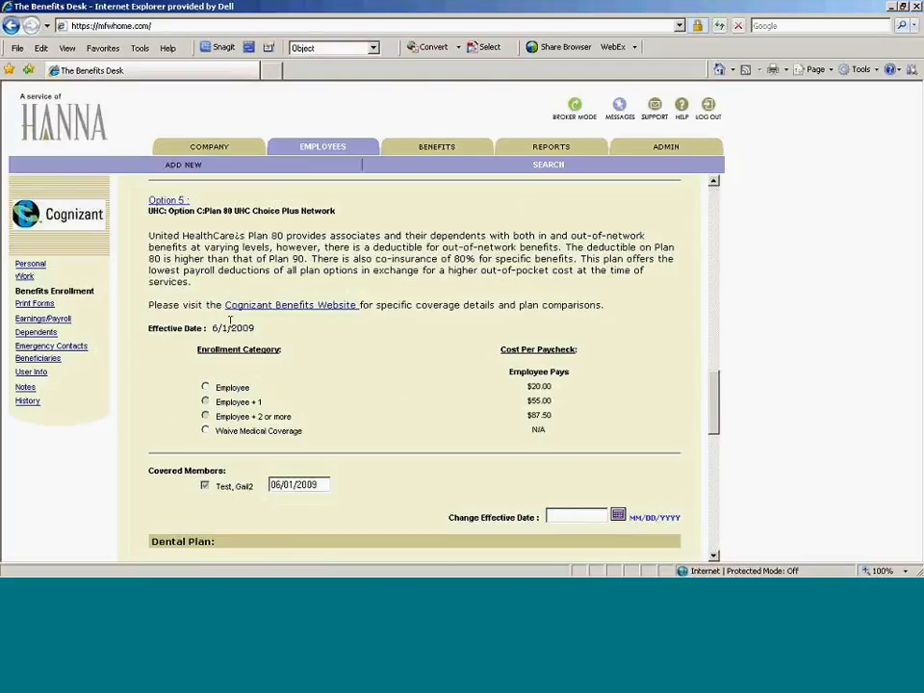
pyautogui.click(274, 484)
pyautogui.press('Delete')
pyautogui.write('7')
pyautogui.click(568, 515)
pyautogui.write('7/1/2009')
# Step: Submit the medical effective date change through the follow-up pages and display the employee's scheduled enrollment changes
pyautogui.scroll(-10, 592, 511)
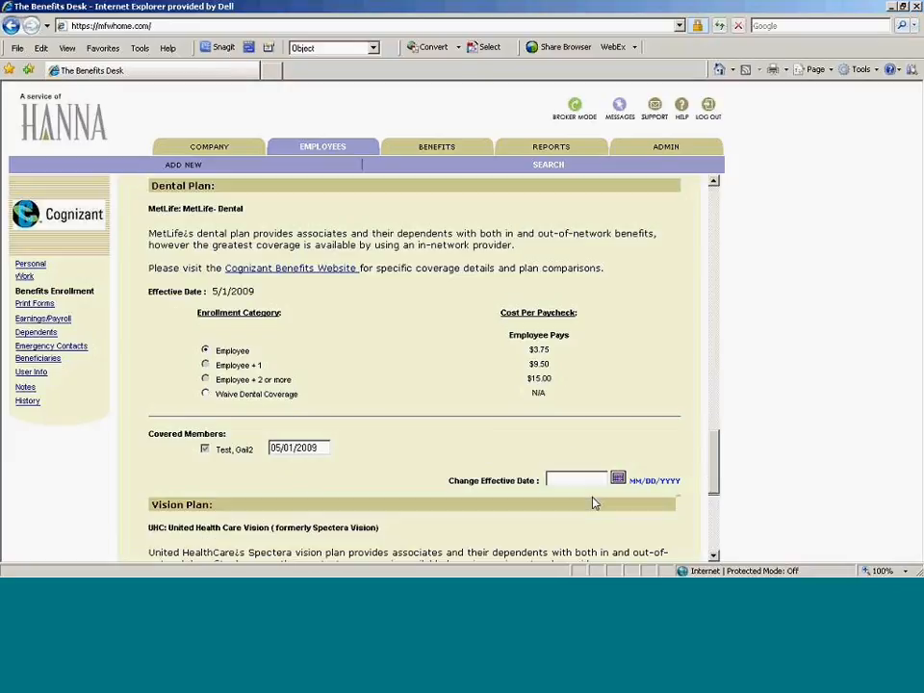
pyautogui.click(640, 523)
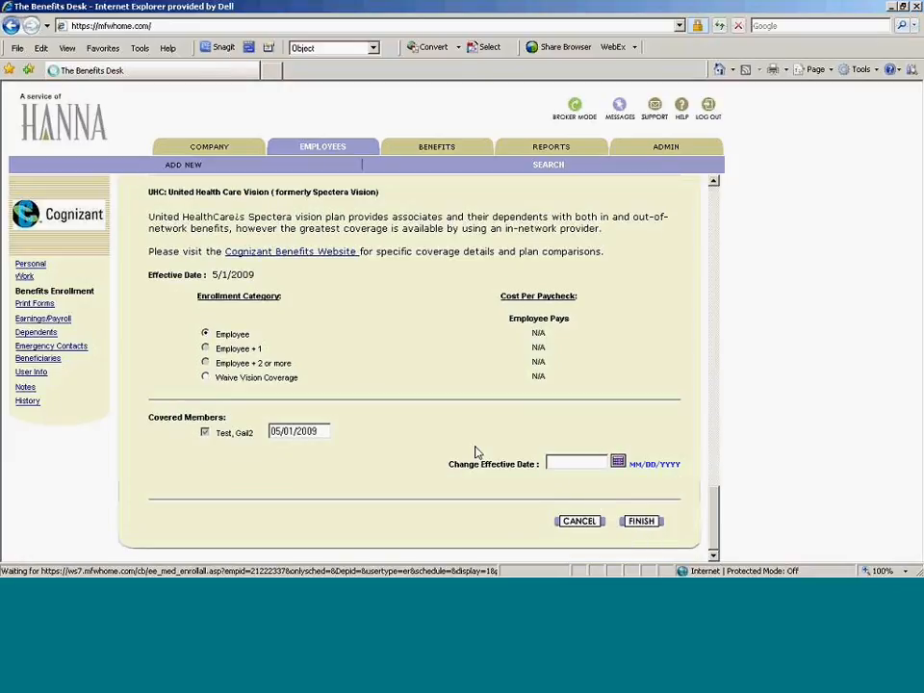
pyautogui.click(580, 342)
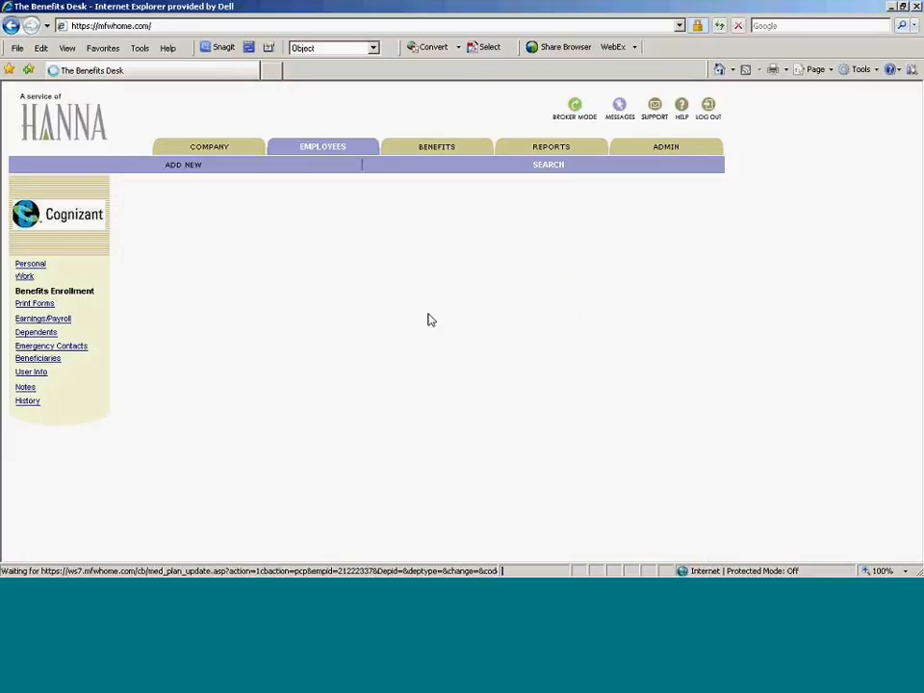
pyautogui.click(644, 362)
pyautogui.click(403, 262)
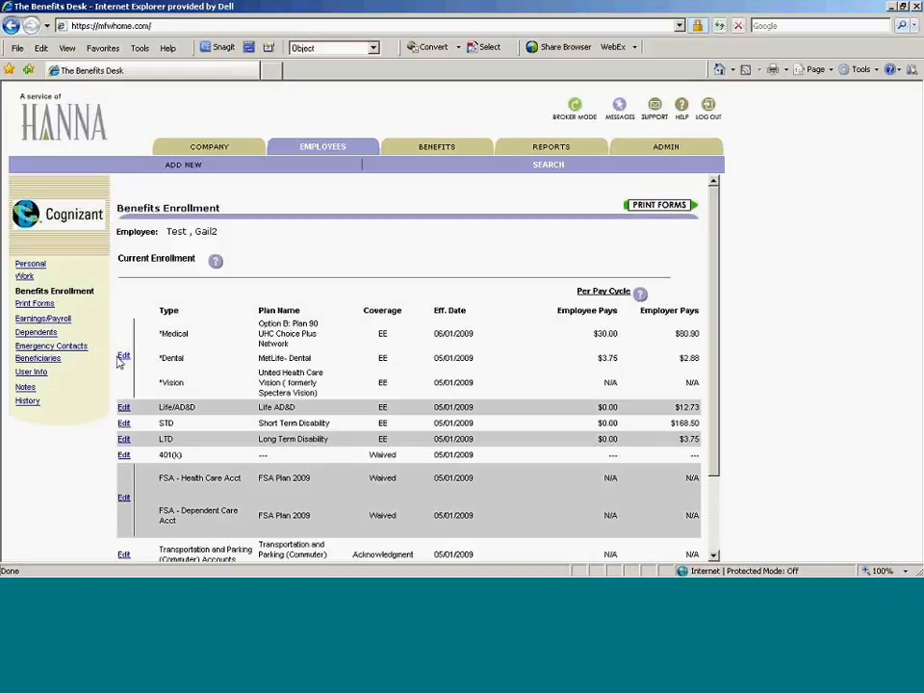
pyautogui.click(63, 293)
pyautogui.click(368, 297)
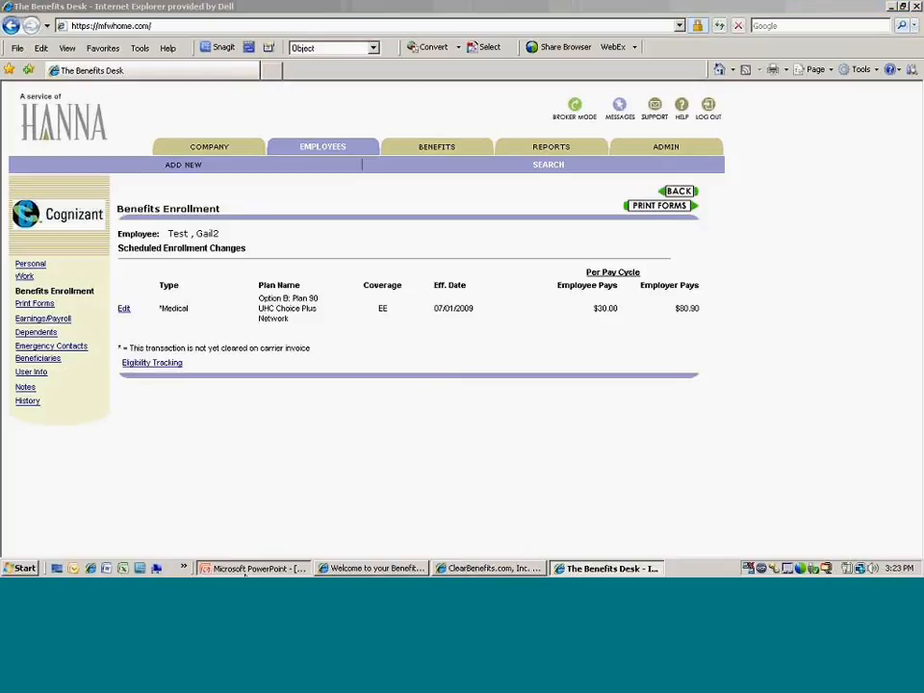
# Step: Check the Master User Features slide in PowerPoint and return to The Benefits Desk
pyautogui.click(250, 569)
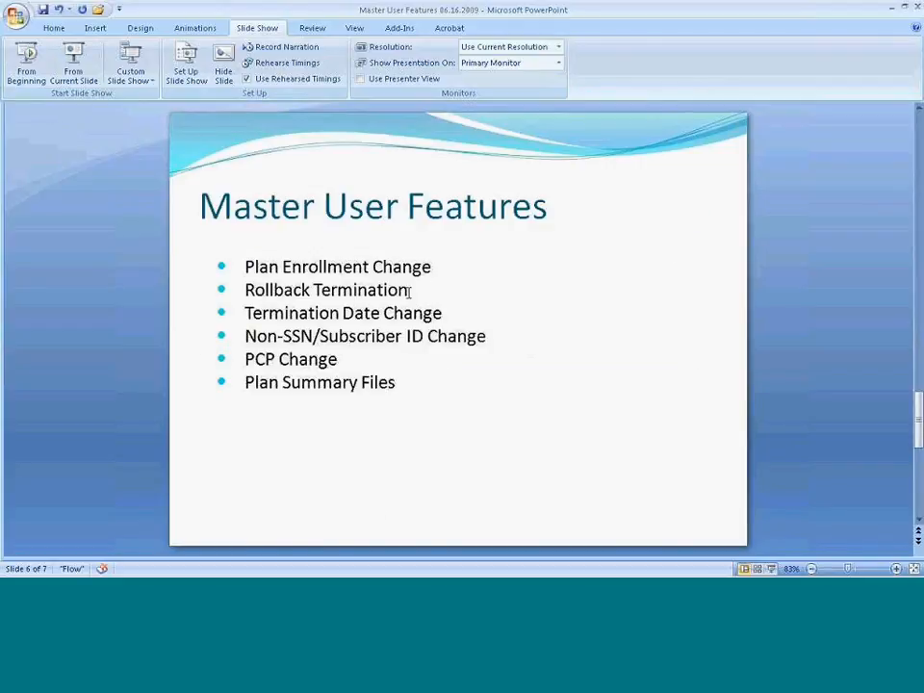
pyautogui.moveTo(455, 574)
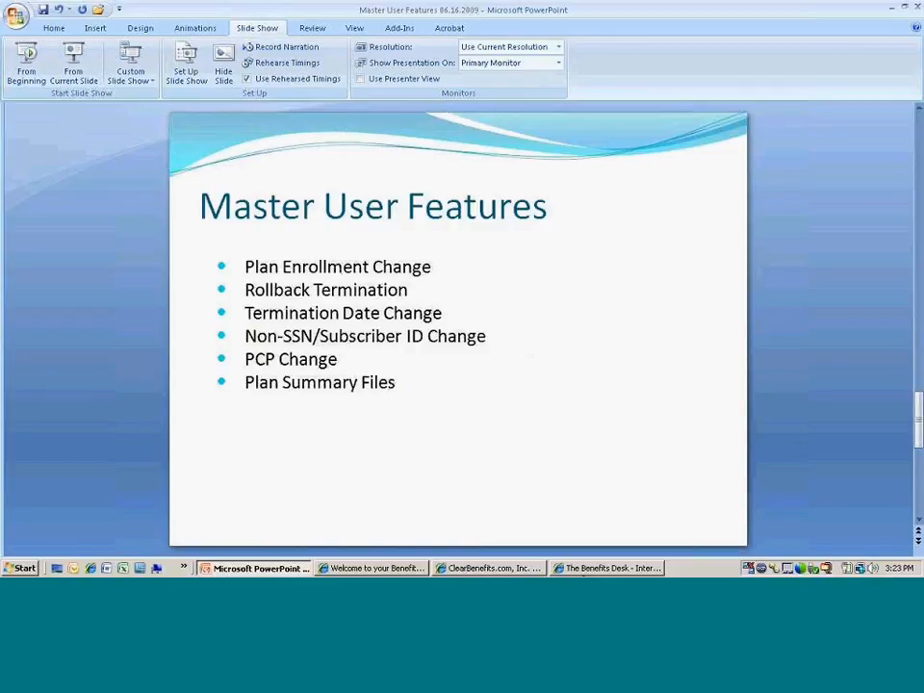
pyautogui.click(592, 569)
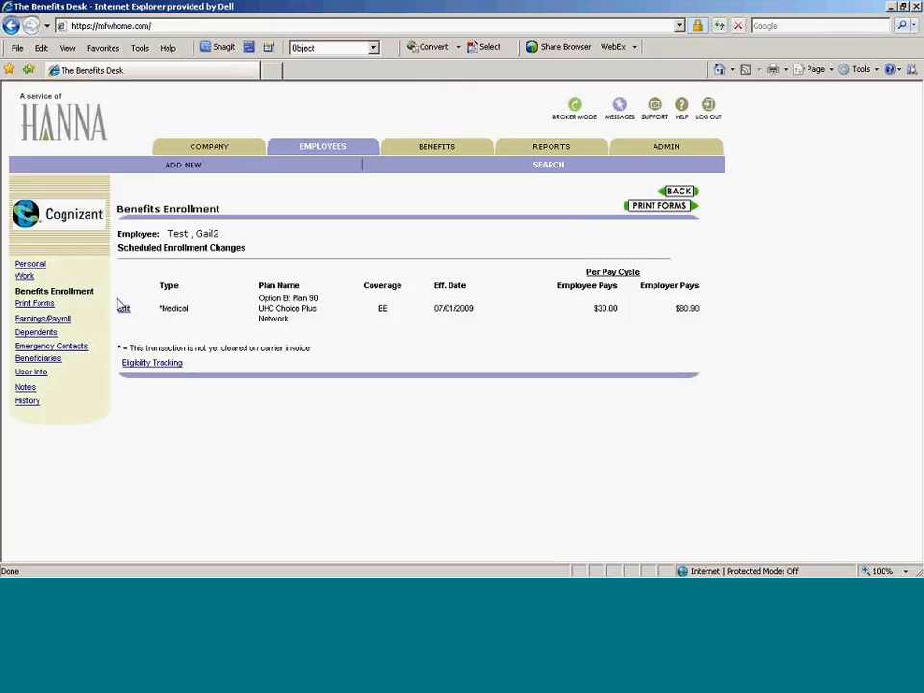
# Step: Search the employees by first name for the next test employee and open that employee's record
pyautogui.click(316, 151)
pyautogui.click(58, 333)
pyautogui.write('gail3')
pyautogui.press('Return')
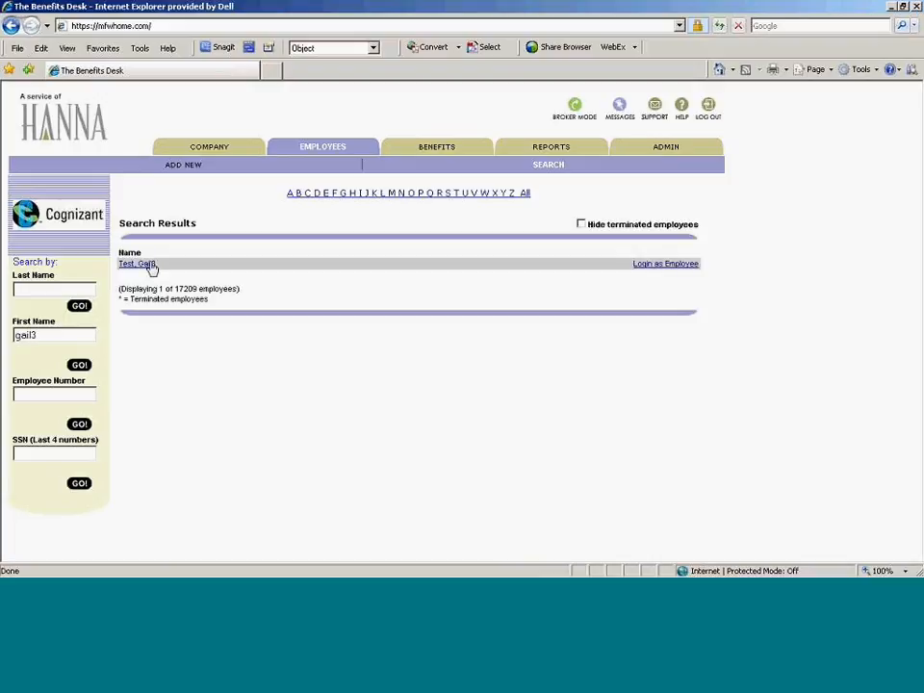
pyautogui.click(151, 268)
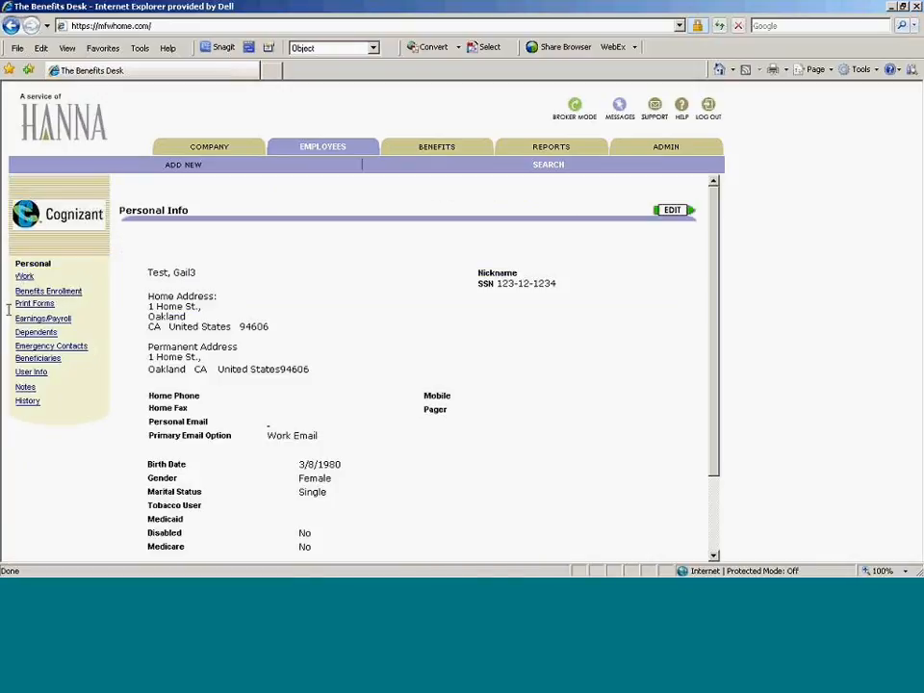
# Step: Edit the employee's work information to set the status to Terminated with effective date 6/30/2009, and submit it
pyautogui.click(25, 276)
pyautogui.click(567, 209)
pyautogui.click(472, 275)
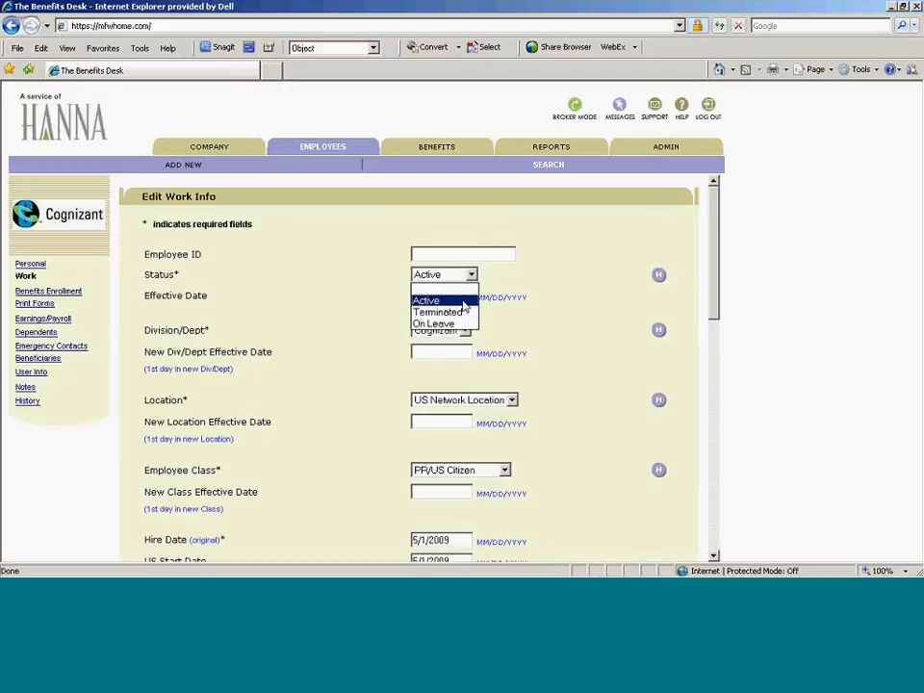
pyautogui.click(455, 309)
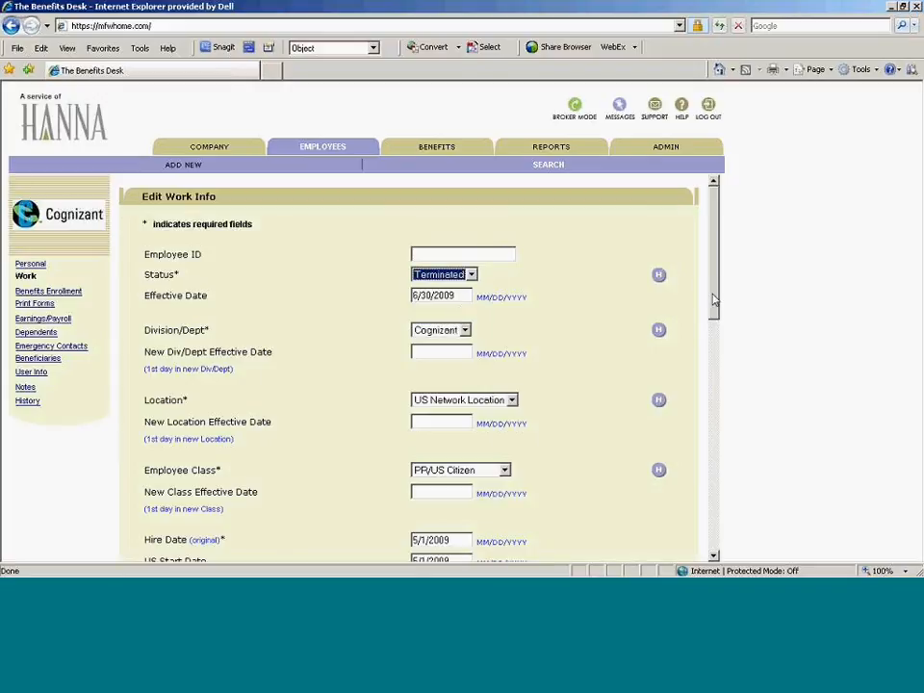
pyautogui.moveTo(717, 305); pyautogui.dragTo(697, 492)
pyautogui.scroll(-3, 696, 492)
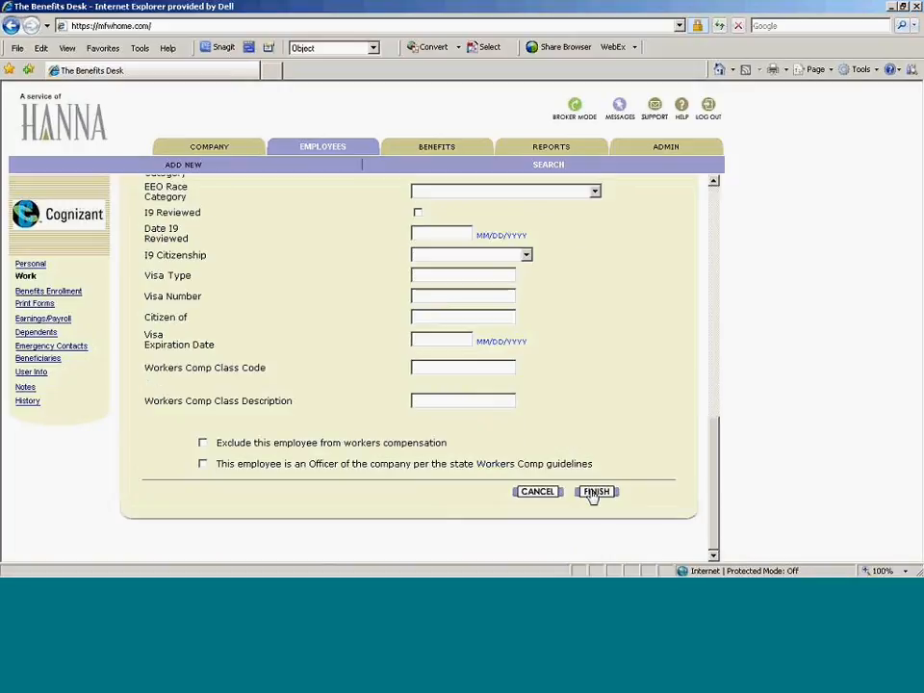
pyautogui.click(594, 494)
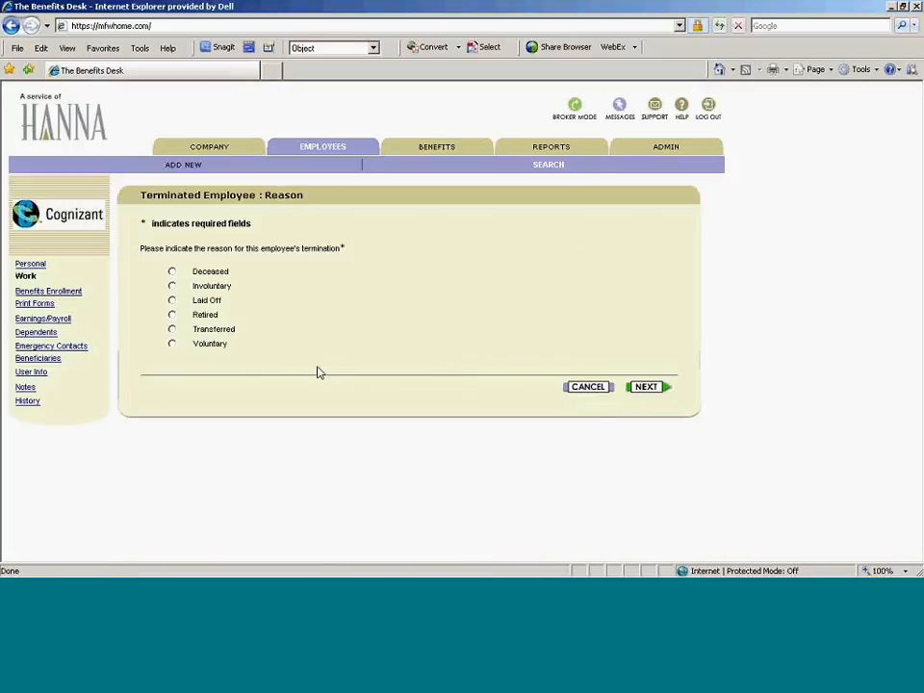
# Step: Give Voluntary as the termination reason, confirm ending all benefits, and finish without notes to the COBRA administrator
pyautogui.click(171, 344)
pyautogui.click(646, 387)
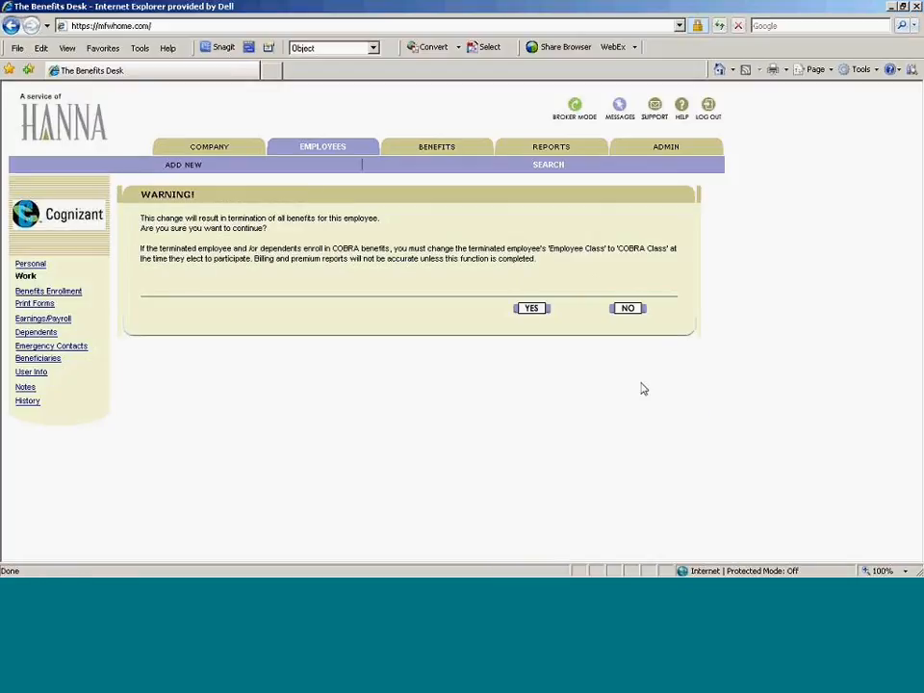
pyautogui.click(530, 309)
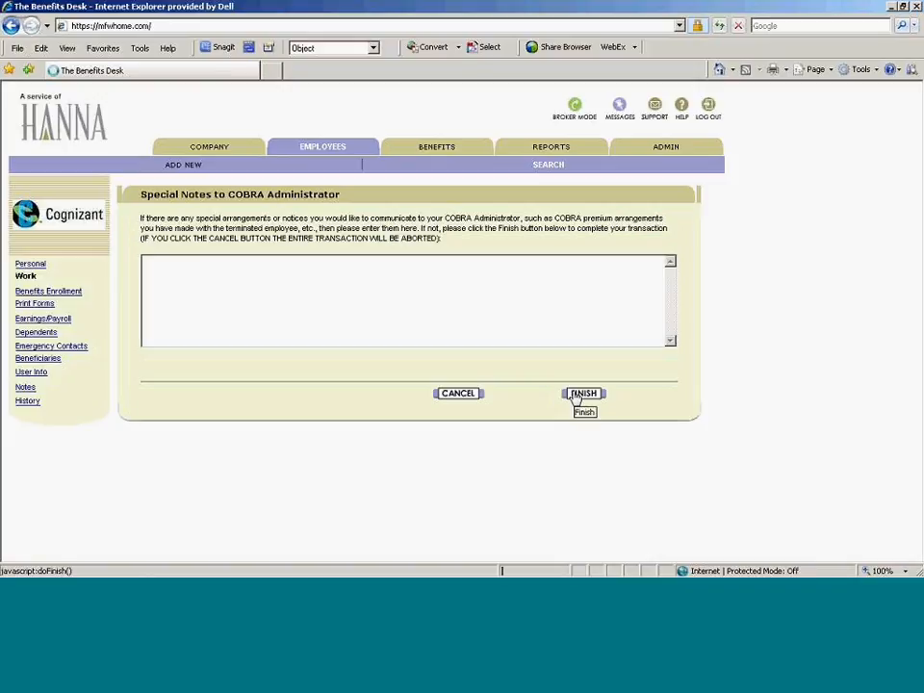
pyautogui.click(576, 397)
pyautogui.click(648, 312)
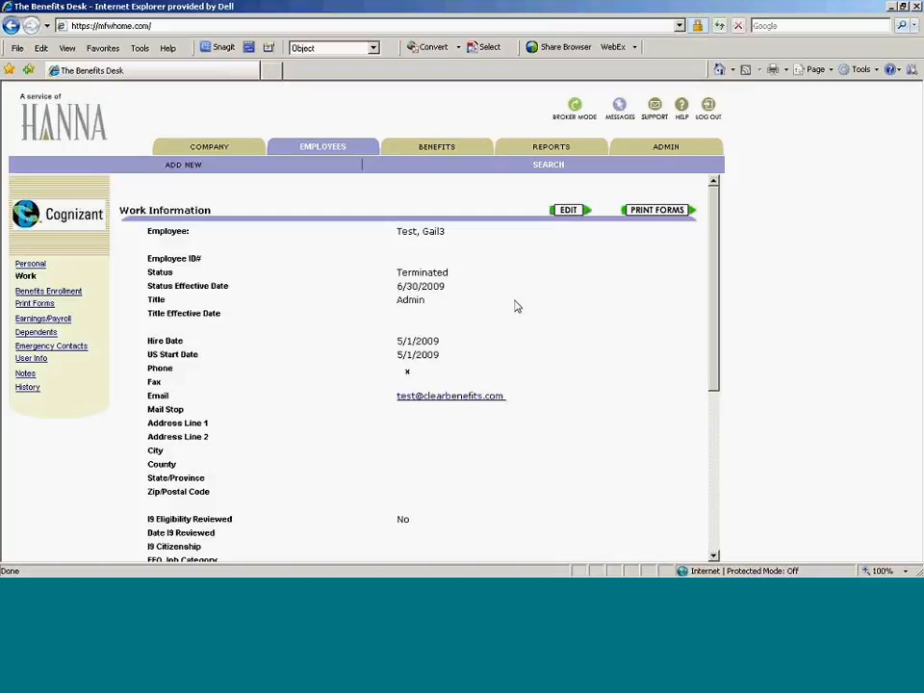
# Step: Check the terminated employee's current benefits enrollment
pyautogui.click(568, 211)
pyautogui.click(72, 293)
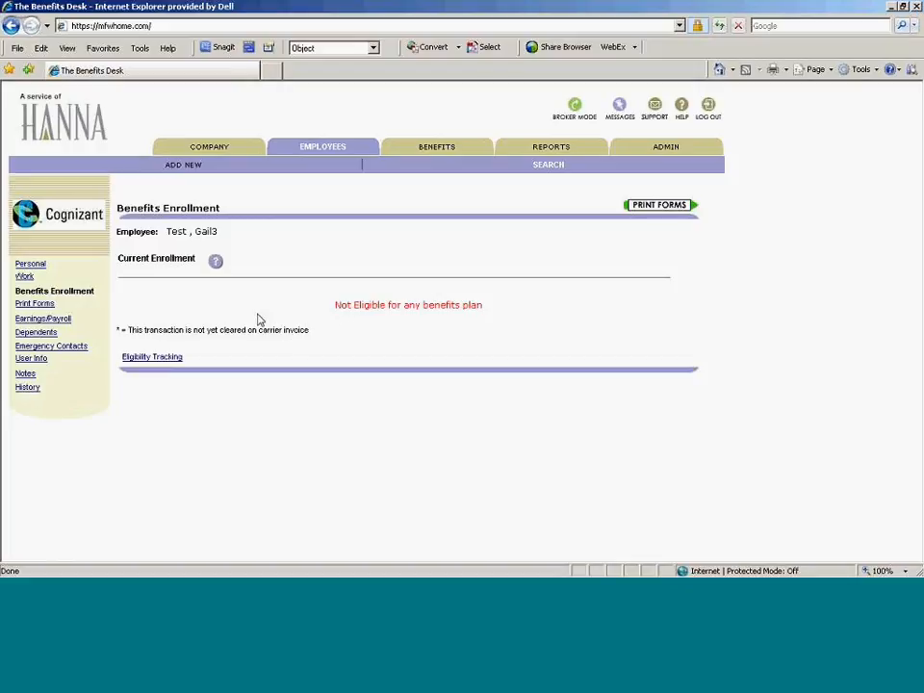
# Step: Roll back the termination by setting the employee's status to Active in the work information, keeping effective date 6/30/2009, and submit it
pyautogui.click(25, 275)
pyautogui.click(564, 212)
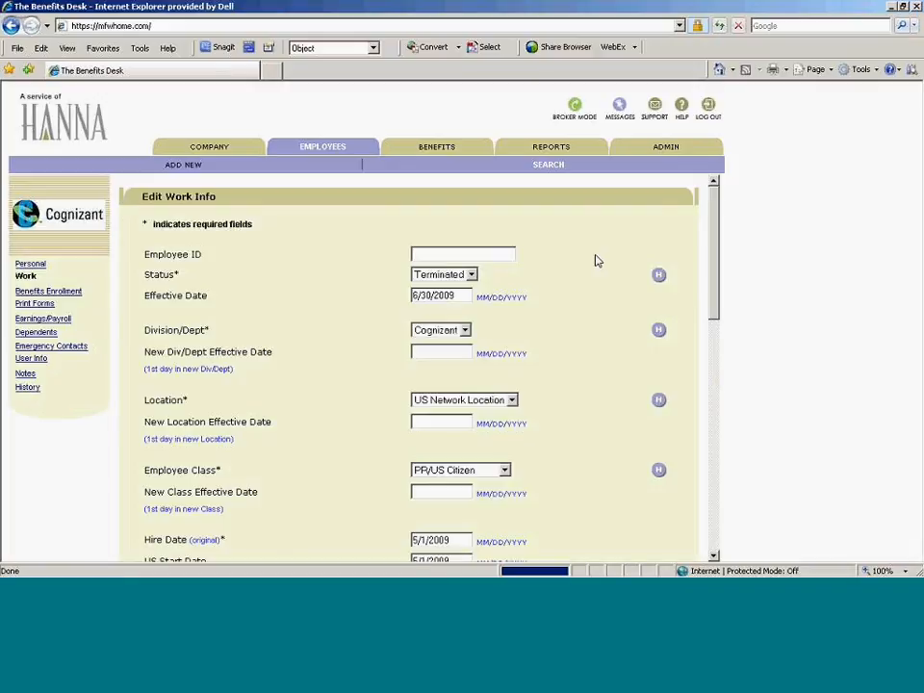
pyautogui.click(472, 275)
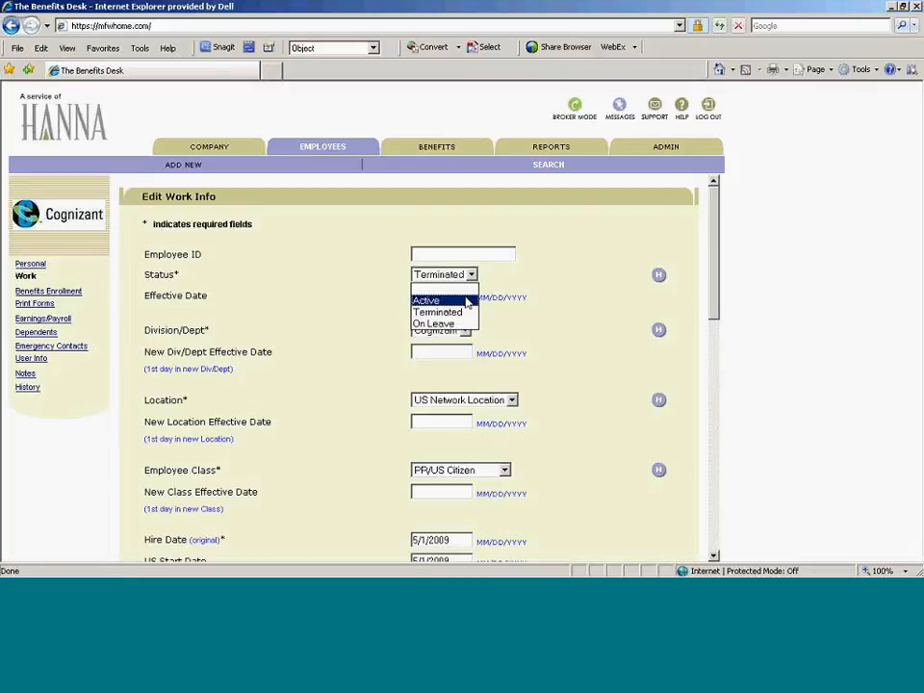
pyautogui.click(467, 301)
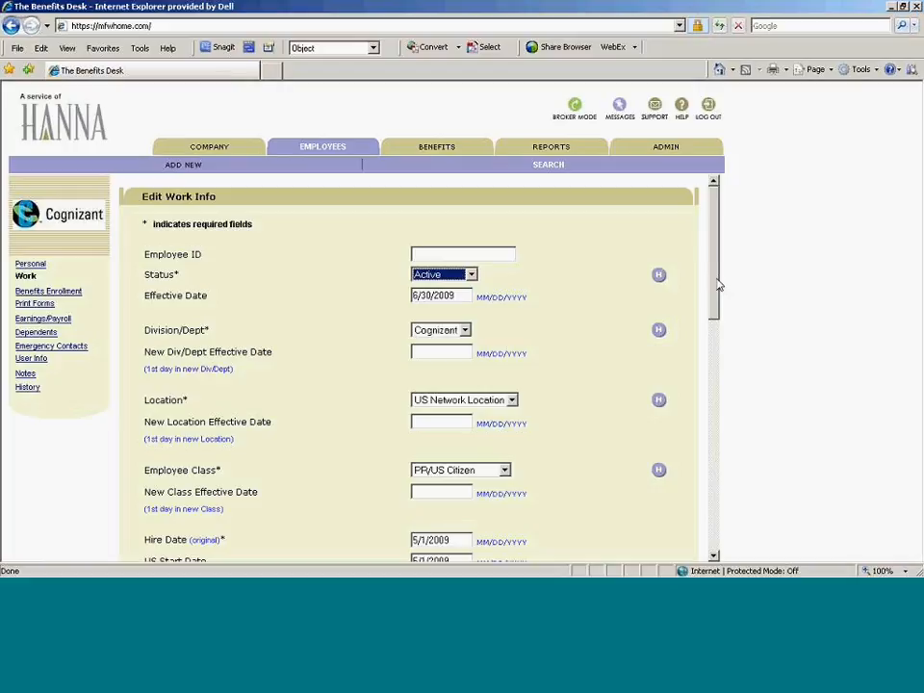
pyautogui.moveTo(715, 278); pyautogui.dragTo(693, 532)
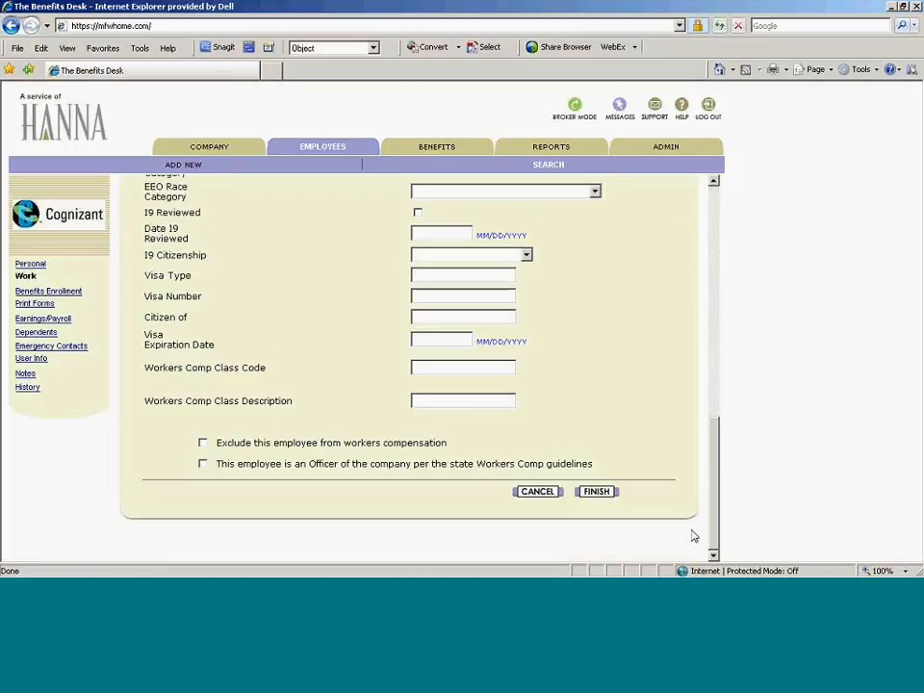
pyautogui.click(599, 494)
pyautogui.click(505, 347)
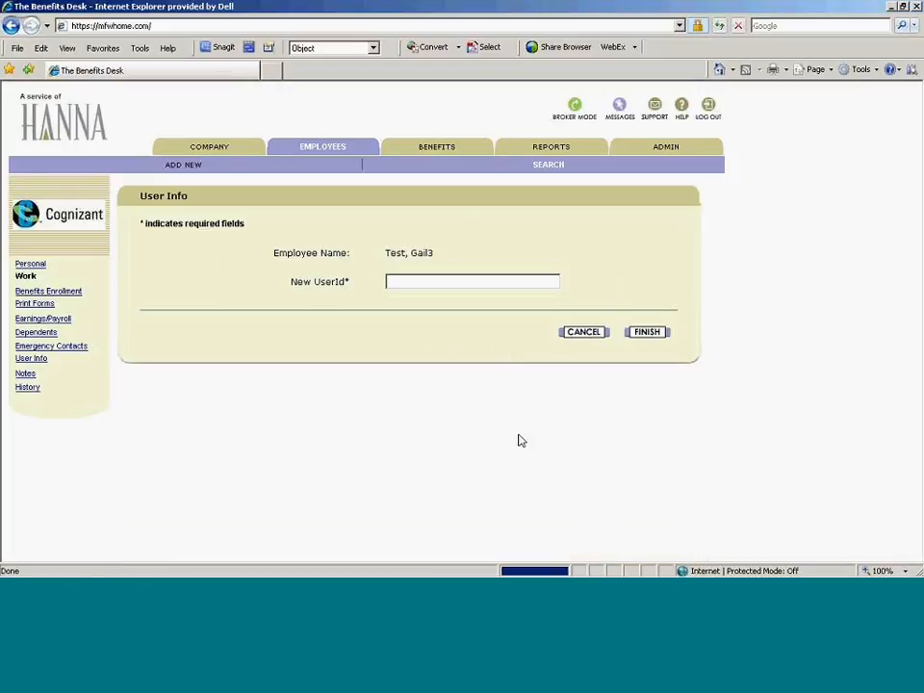
# Step: Enter a new user ID for the reactivated employee, finish the transaction, and display the current benefits enrollment
pyautogui.click(465, 280)
pyautogui.write('gail3t')
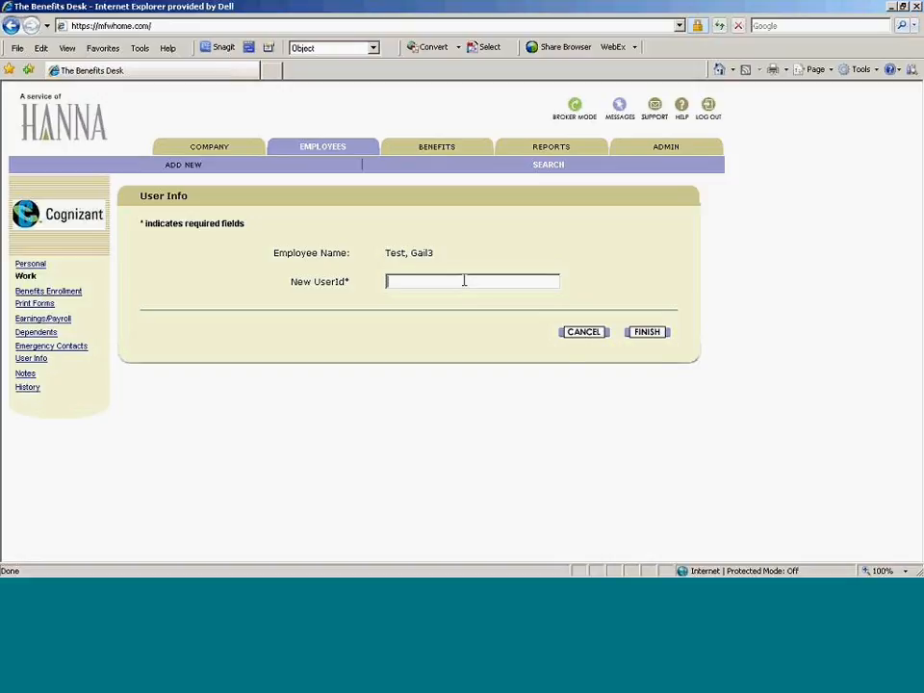
pyautogui.write('est')
pyautogui.click(655, 337)
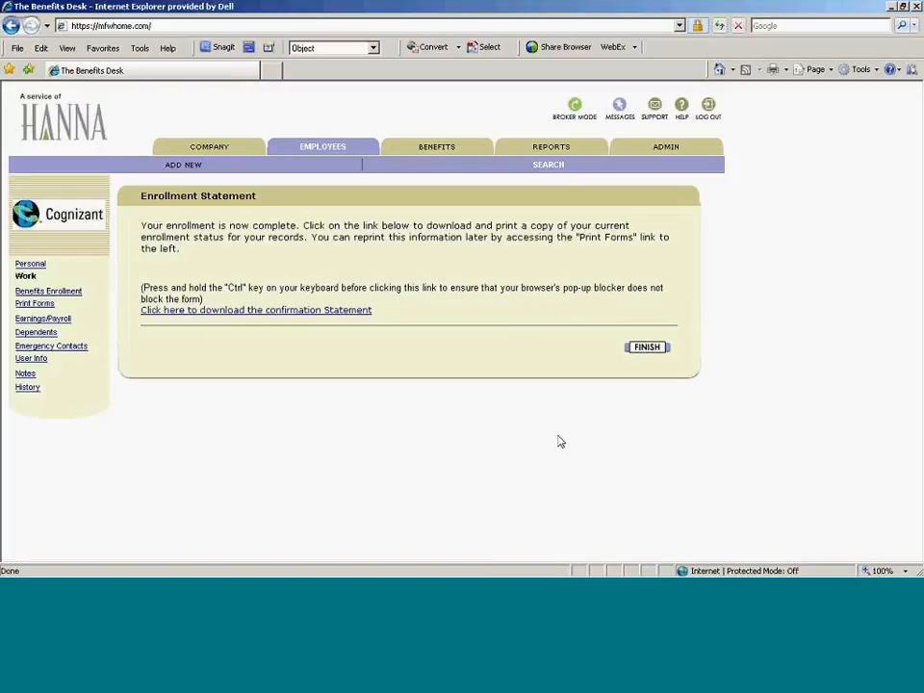
pyautogui.click(645, 349)
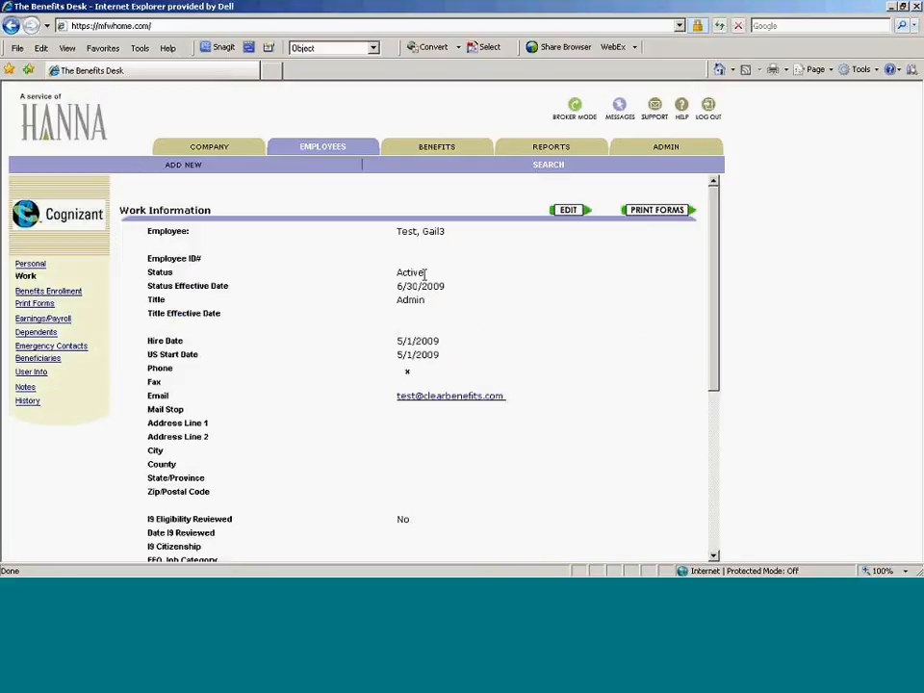
pyautogui.click(37, 292)
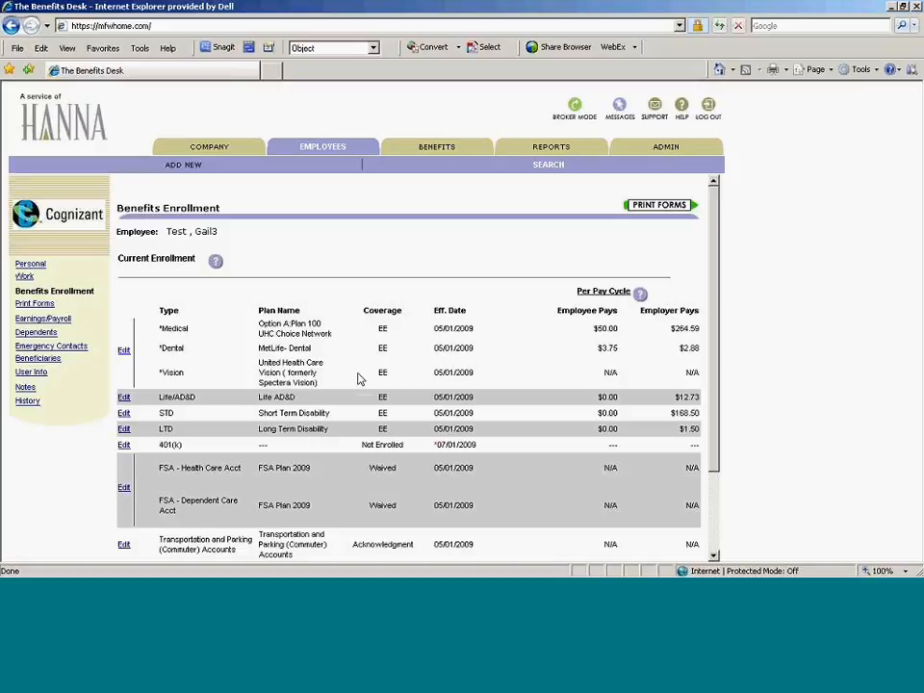
# Step: Review the Master User Features slide in PowerPoint and return to The Benefits Desk
pyautogui.click(289, 569)
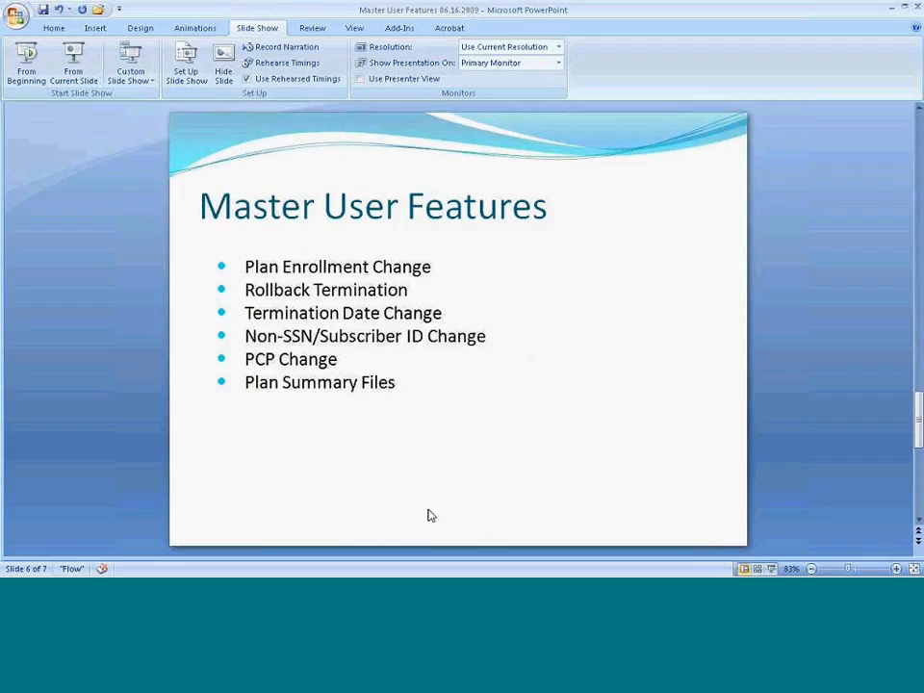
pyautogui.moveTo(424, 576)
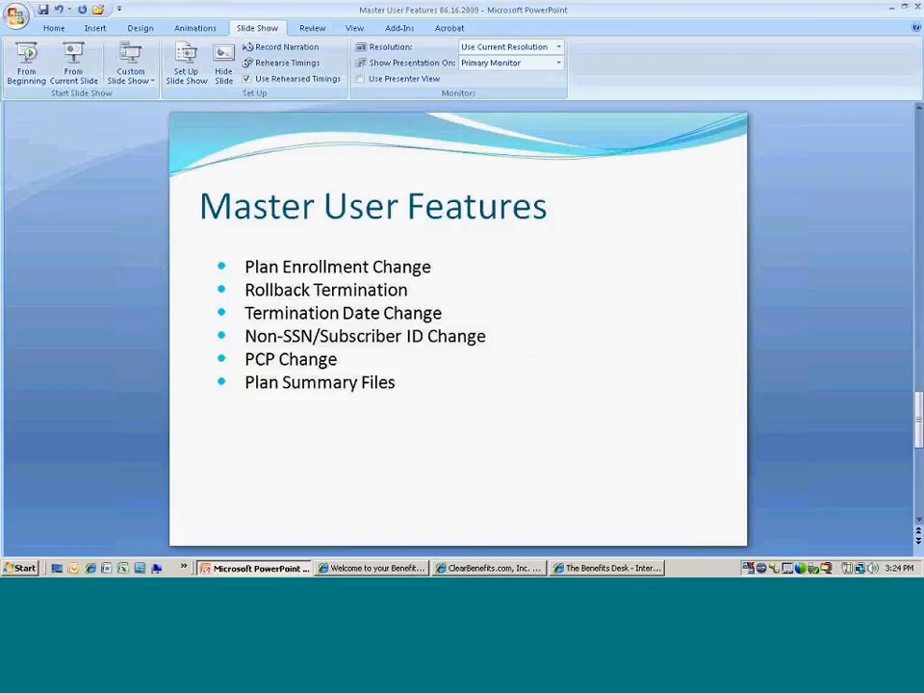
pyautogui.click(616, 568)
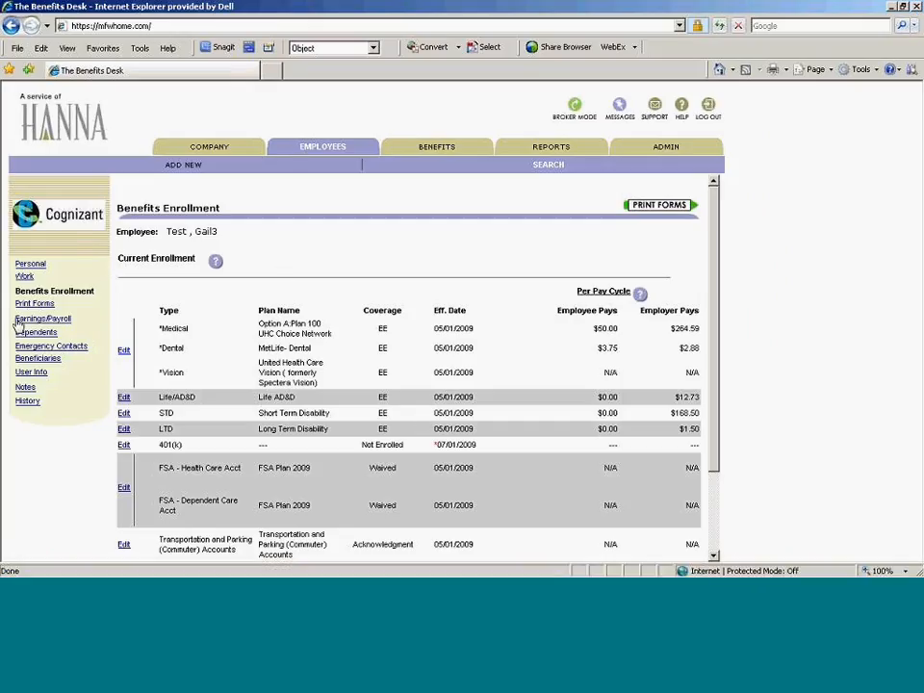
# Step: Search the employees by first name for the other terminated test employee and open that employee's work information
pyautogui.click(323, 146)
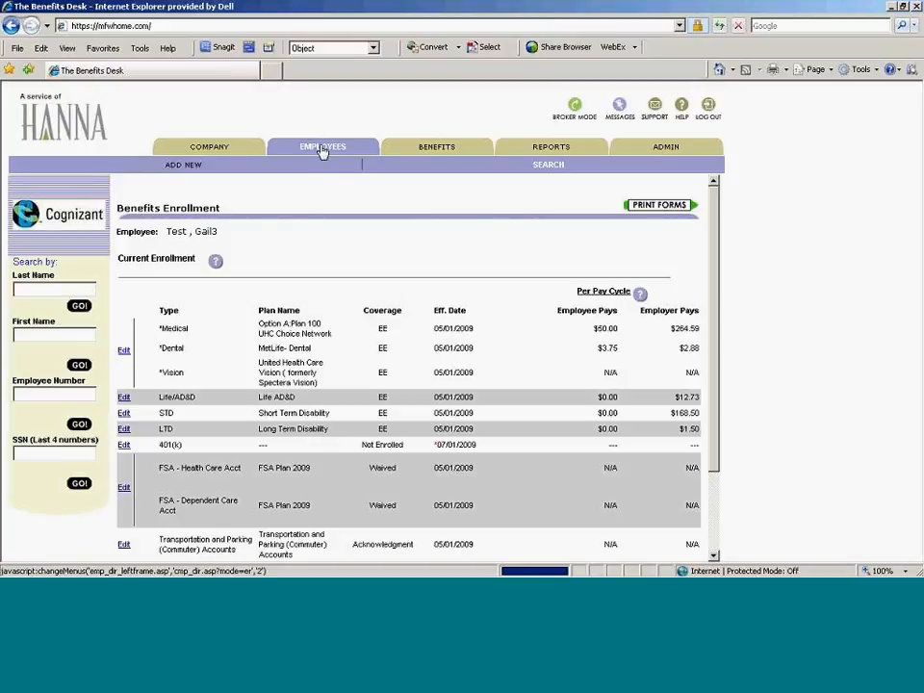
pyautogui.click(42, 334)
pyautogui.write('gail4')
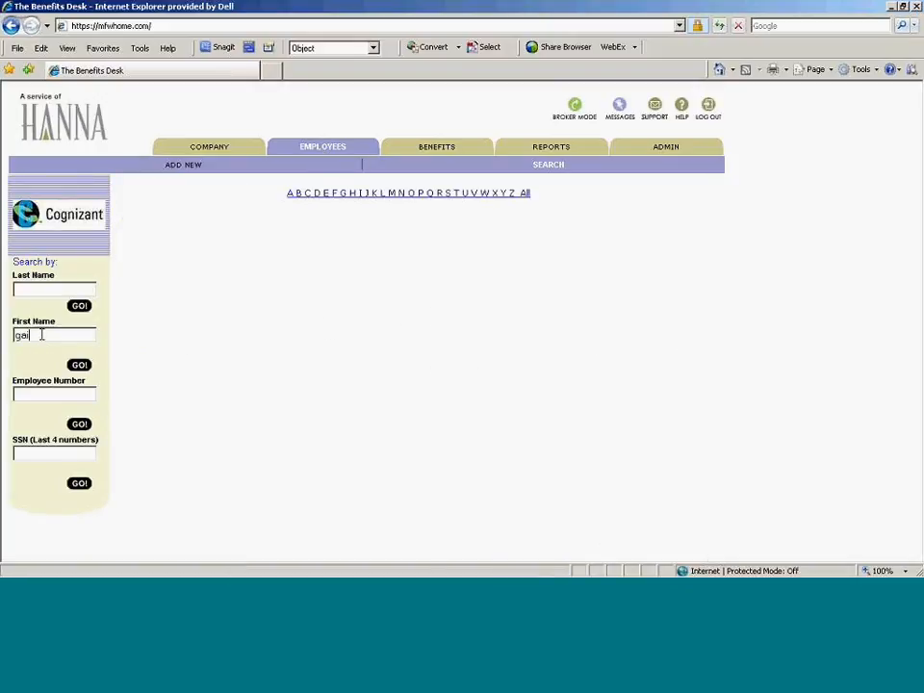
pyautogui.press('Return')
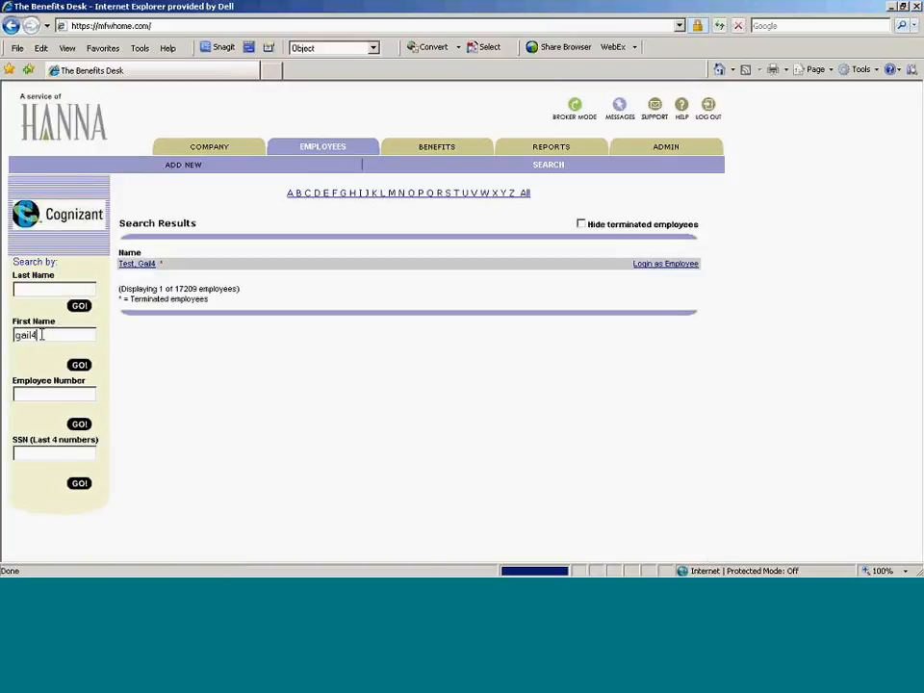
pyautogui.click(131, 266)
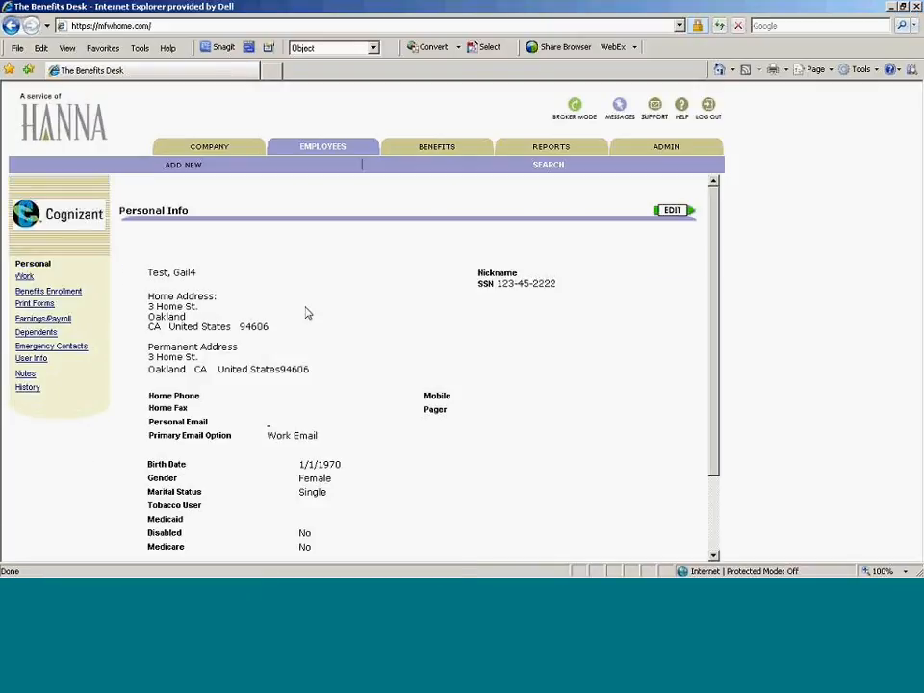
pyautogui.click(25, 278)
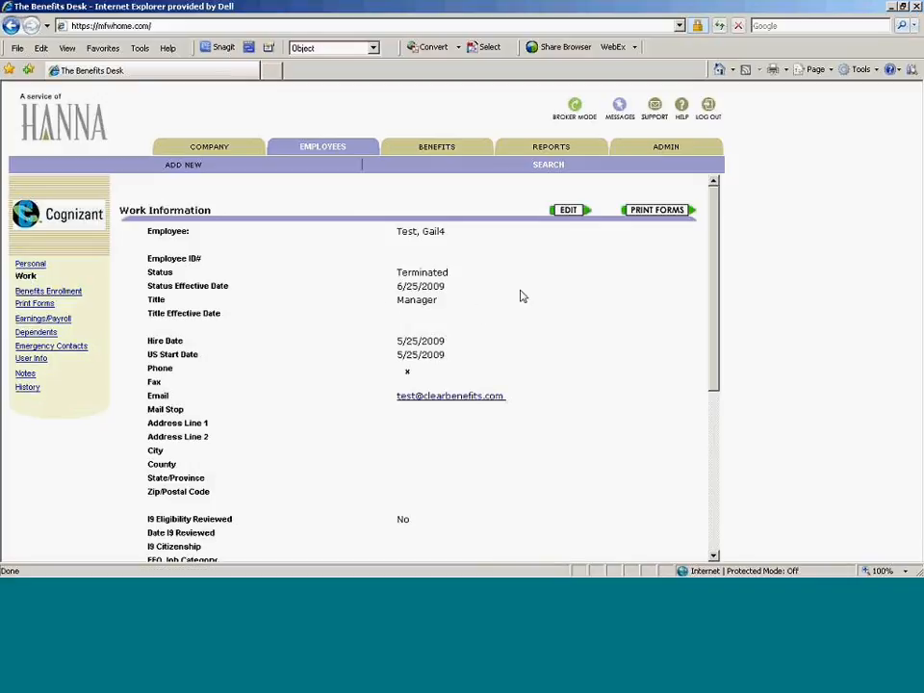
# Step: Change the employee's termination effective date to 7/31/2009, accept 07/31/2009 as the revised date for all plans, and finish without downloading the confirmation statement
pyautogui.click(569, 211)
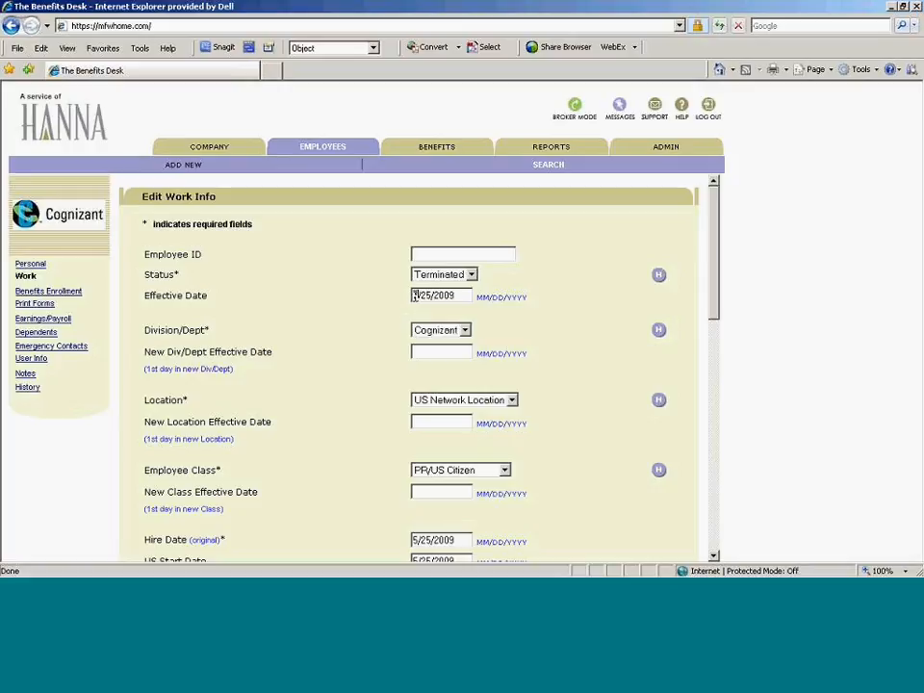
pyautogui.moveTo(417, 296); pyautogui.dragTo(438, 295)
pyautogui.write('7/31')
pyautogui.moveTo(716, 305); pyautogui.dragTo(712, 539)
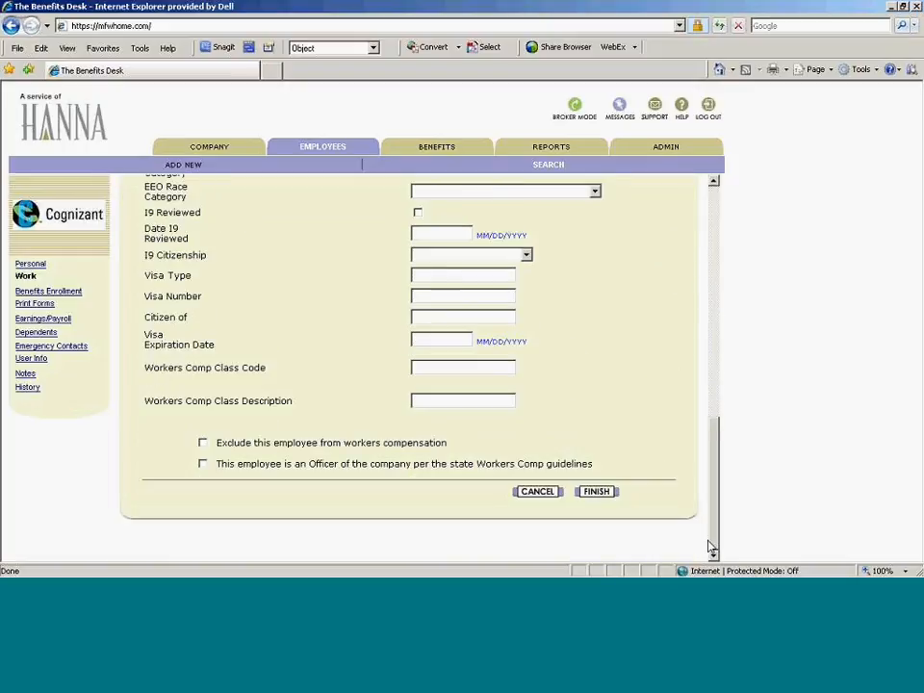
pyautogui.click(596, 493)
pyautogui.click(516, 343)
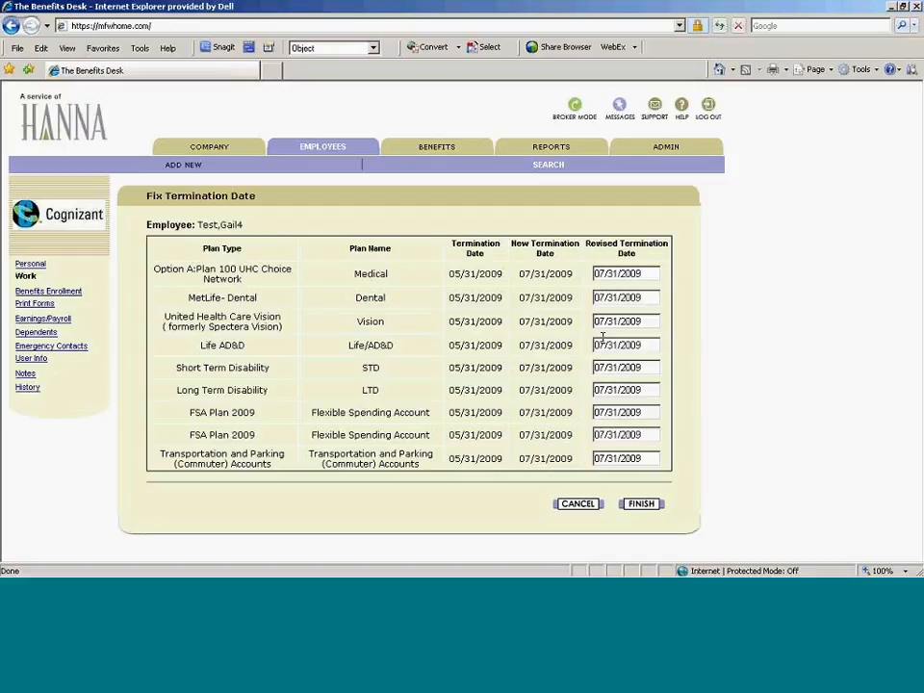
pyautogui.click(641, 505)
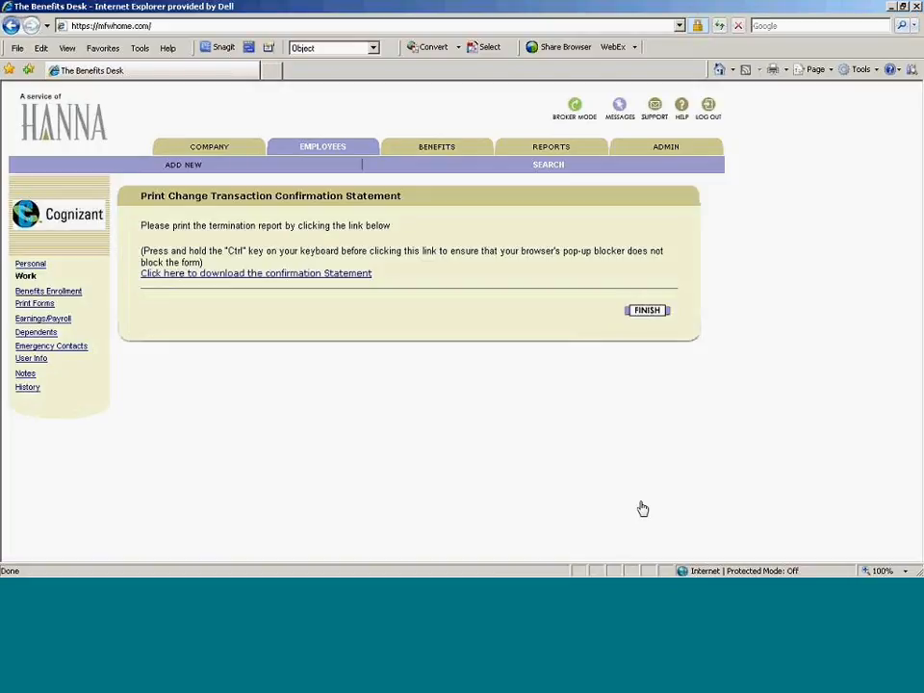
pyautogui.click(649, 311)
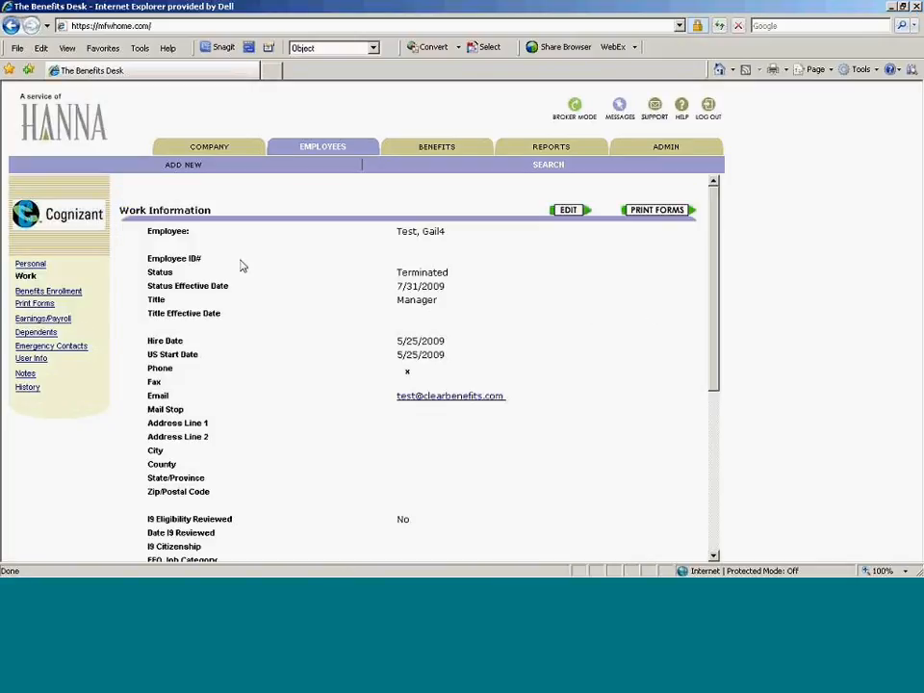
# Step: Check the terminated employee's benefits enrollment and work information, and switch to the feature list in PowerPoint
pyautogui.click(75, 291)
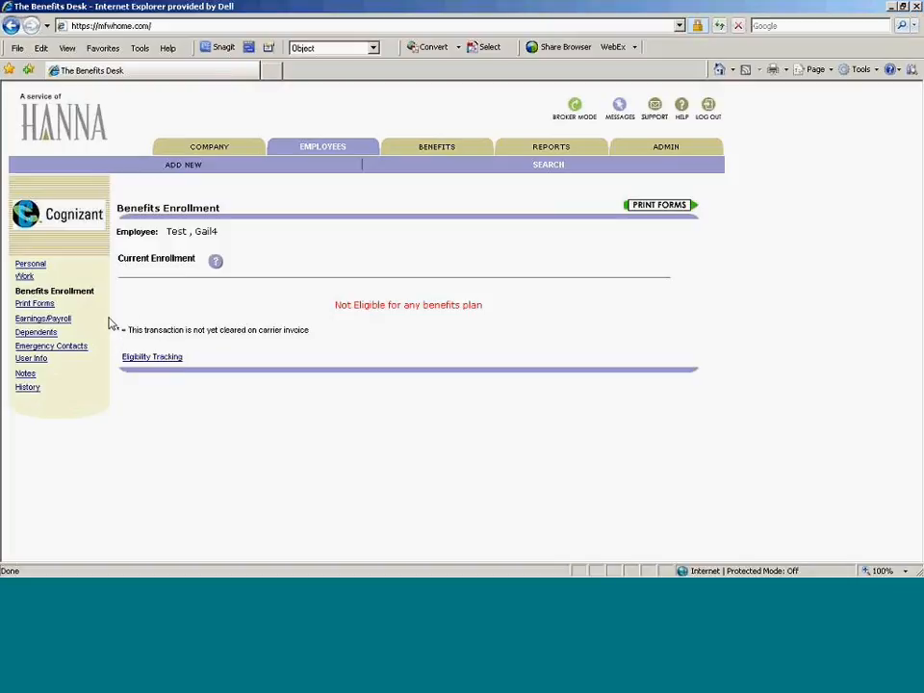
pyautogui.click(25, 277)
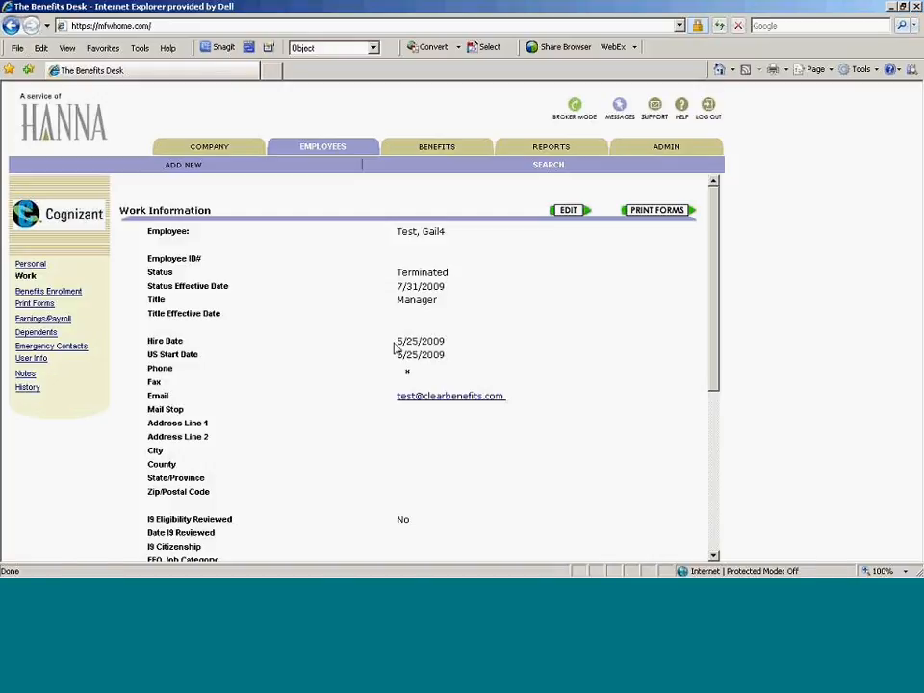
pyautogui.moveTo(290, 572)
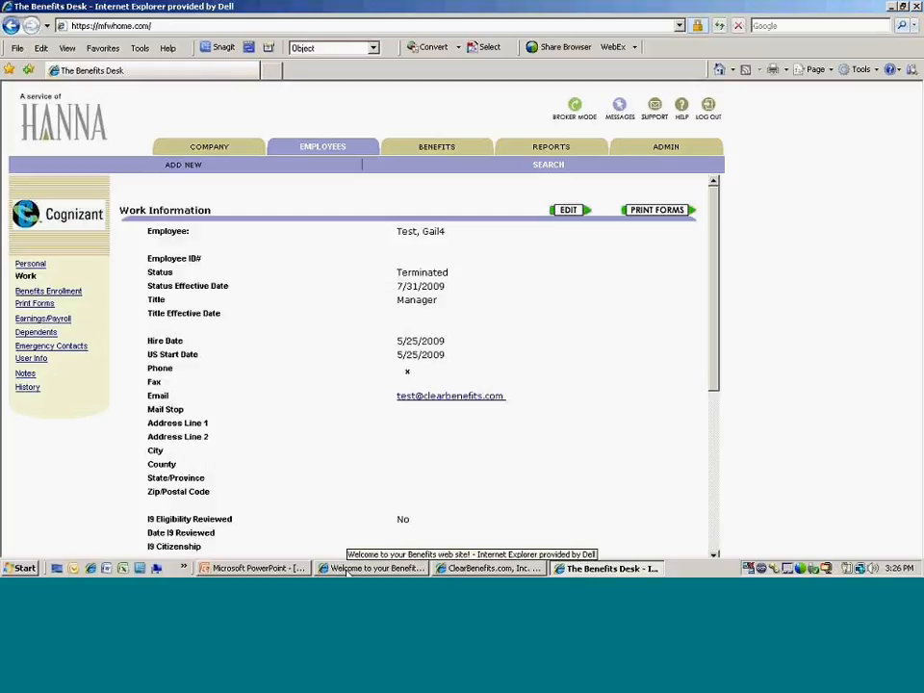
pyautogui.click(286, 569)
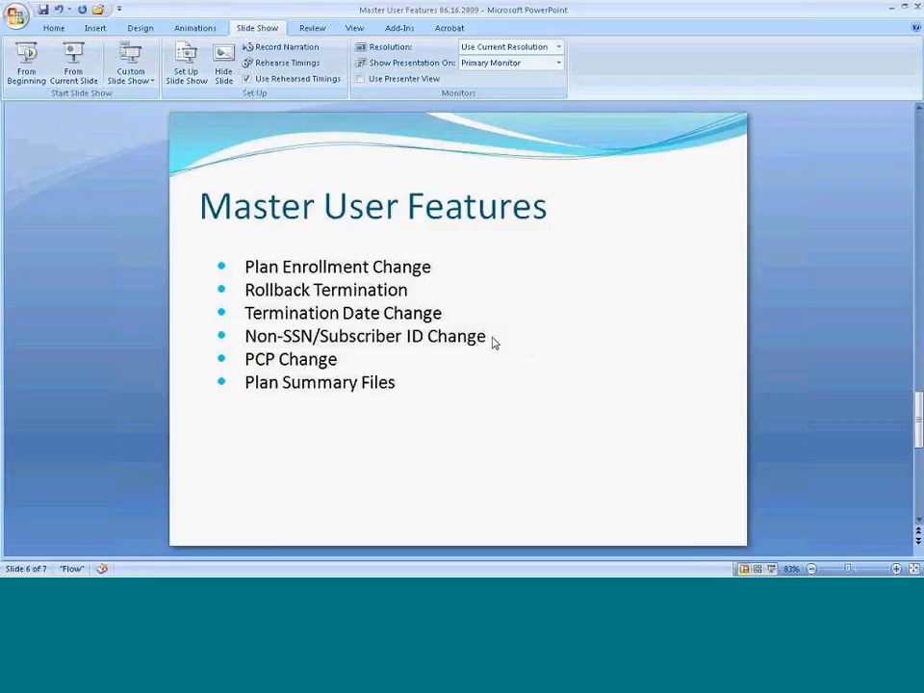
# Step: Switch to the ClearBenefits administration site, maximize its window, and open the client Gail's Test Company
pyautogui.moveTo(578, 570)
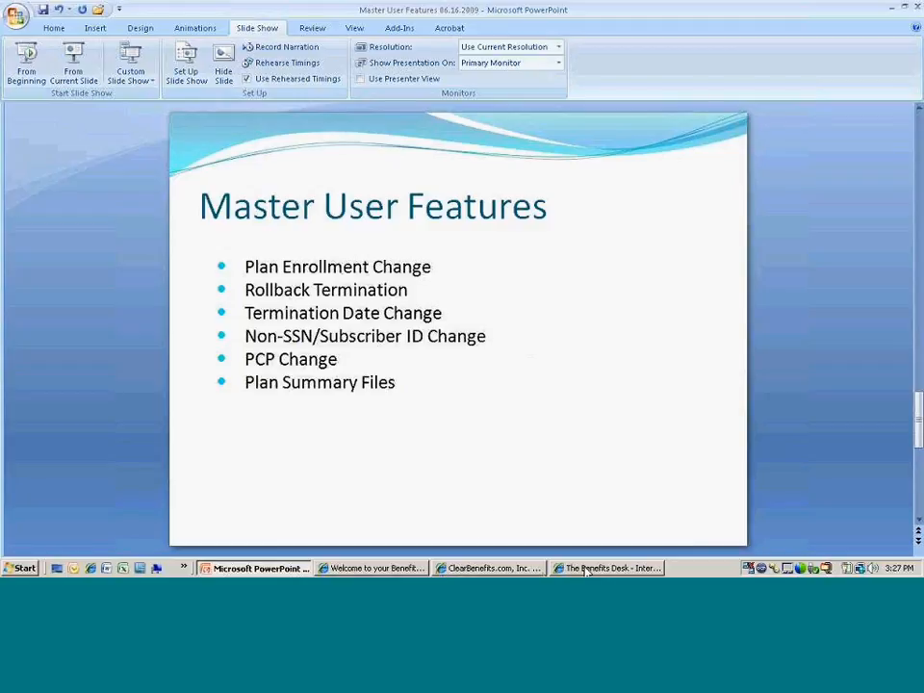
pyautogui.click(520, 569)
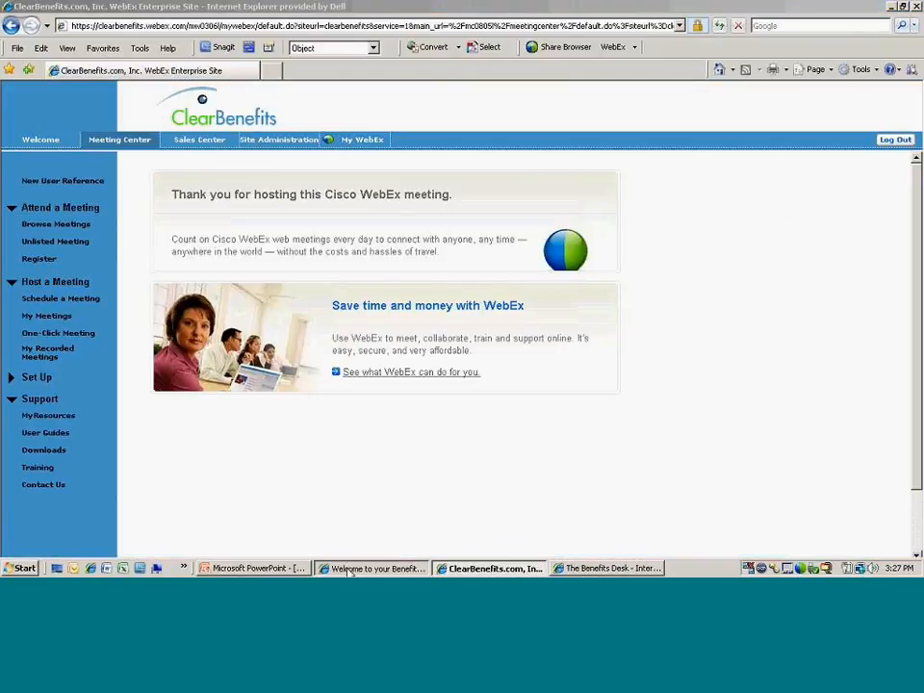
pyautogui.click(362, 570)
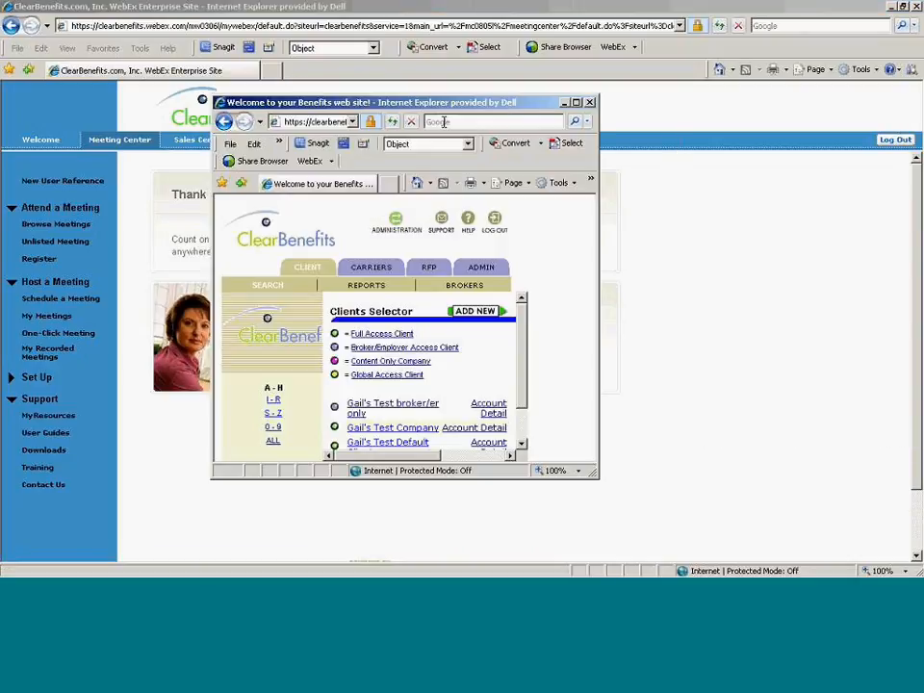
pyautogui.click(578, 103)
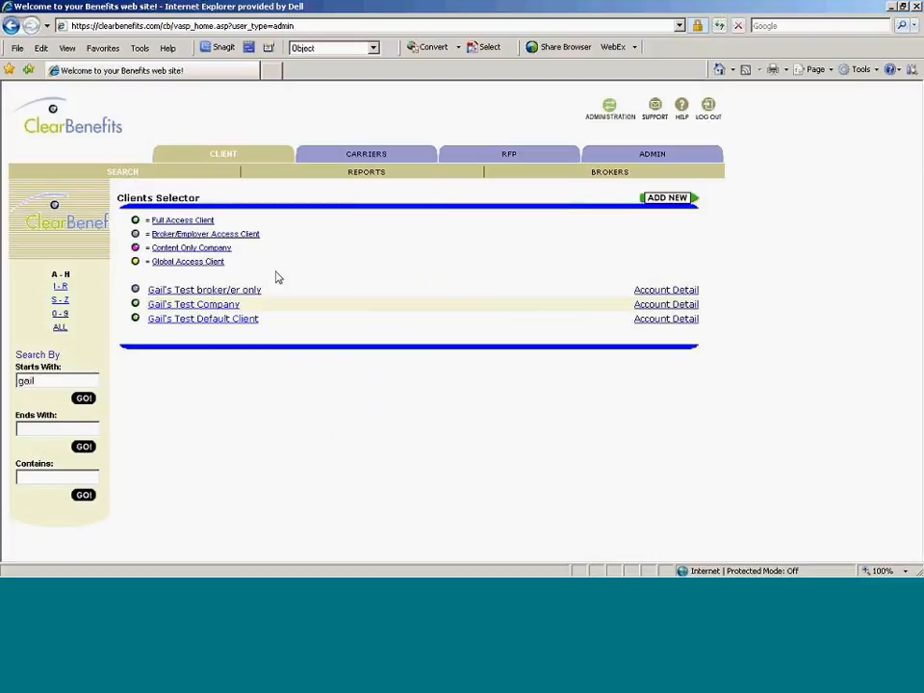
pyautogui.click(214, 308)
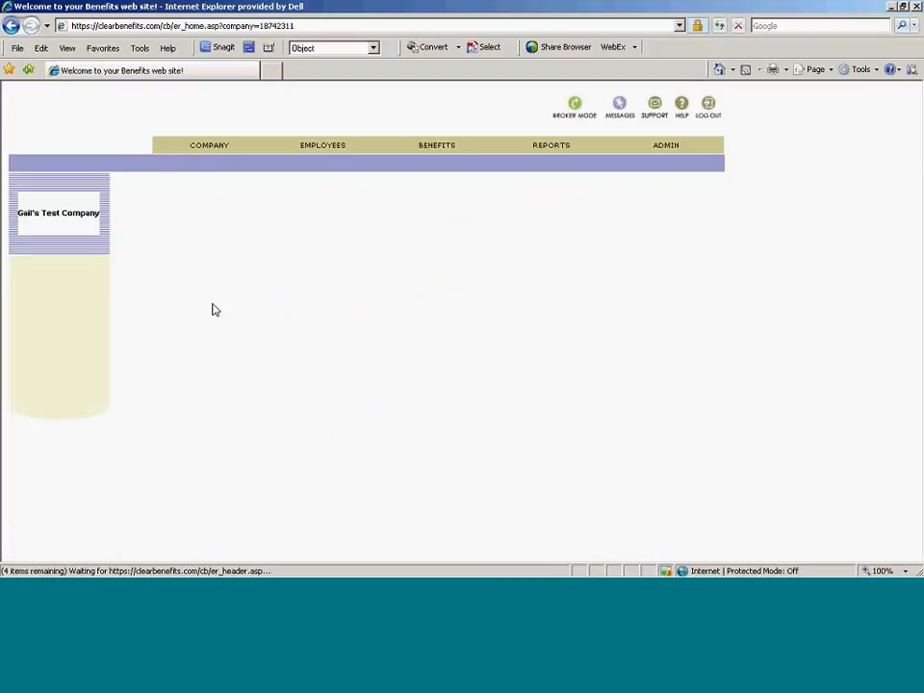
# Step: Search the company's employees by first name for the active test employee and open the employee's personal record
pyautogui.click(327, 147)
pyautogui.click(22, 333)
pyautogui.write('Brad')
pyautogui.press('Return')
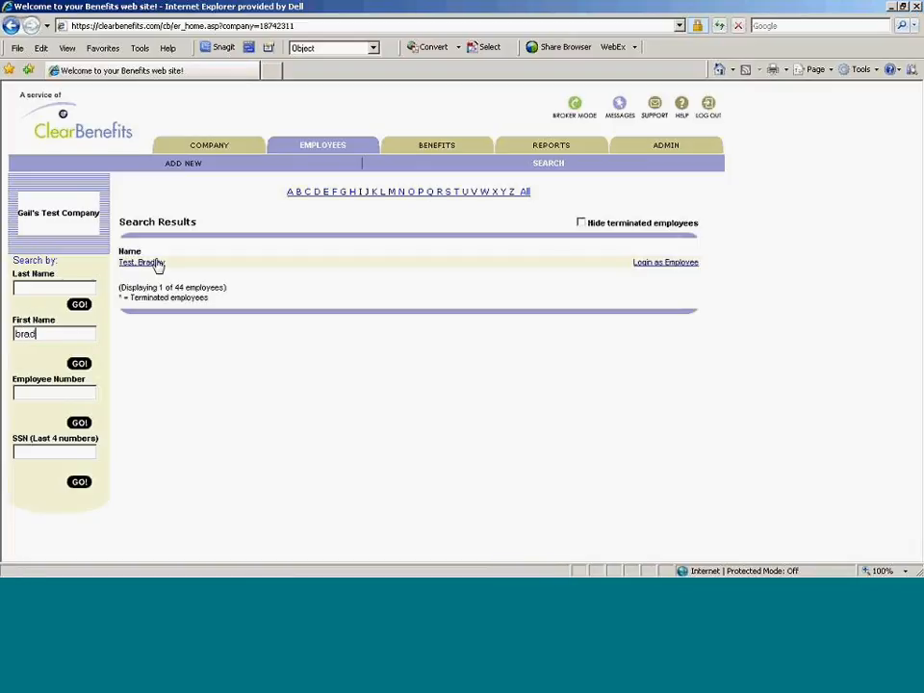
pyautogui.click(143, 263)
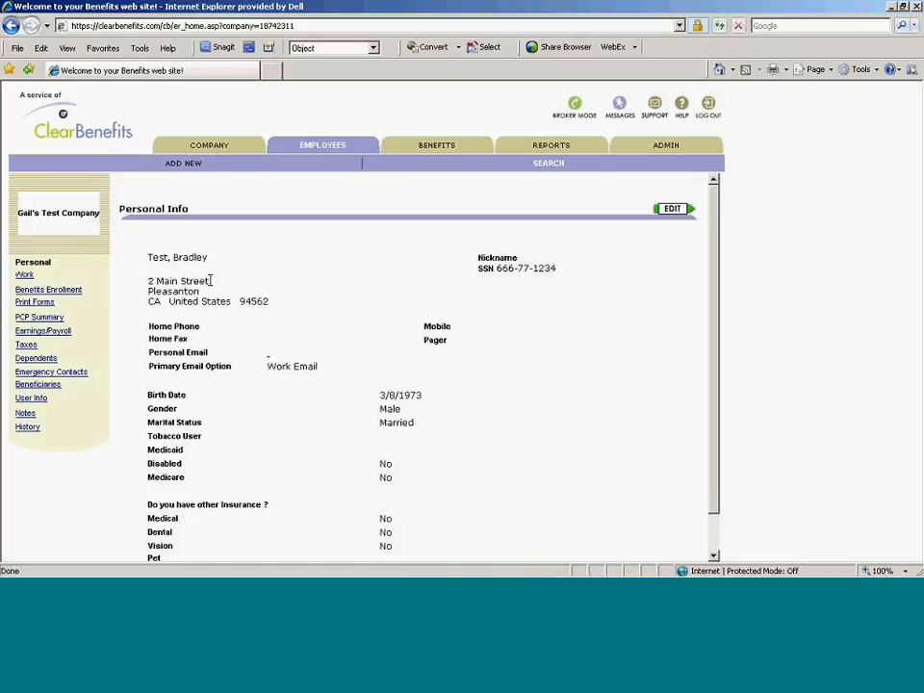
# Step: Examine the "Don't use SSN for Enrollment for this employee" option in the employee's editable work information, and cancel without changes
pyautogui.click(70, 291)
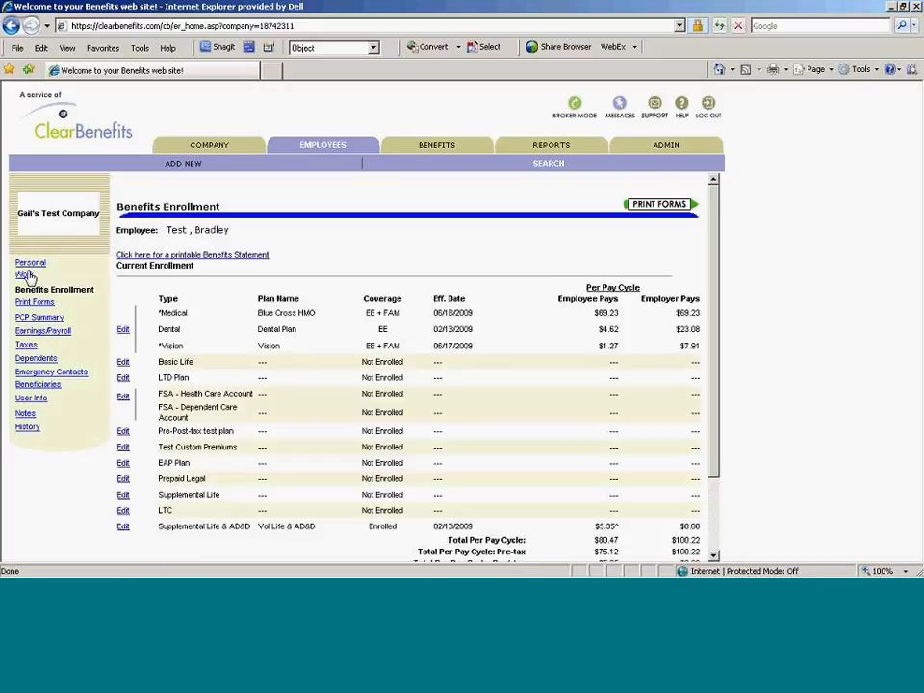
pyautogui.click(26, 274)
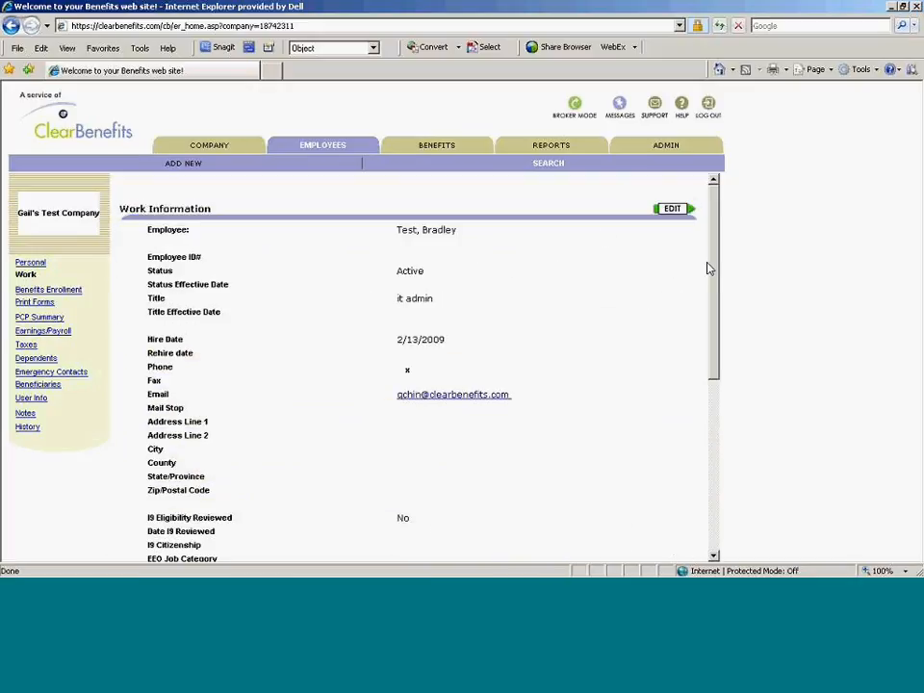
pyautogui.click(672, 210)
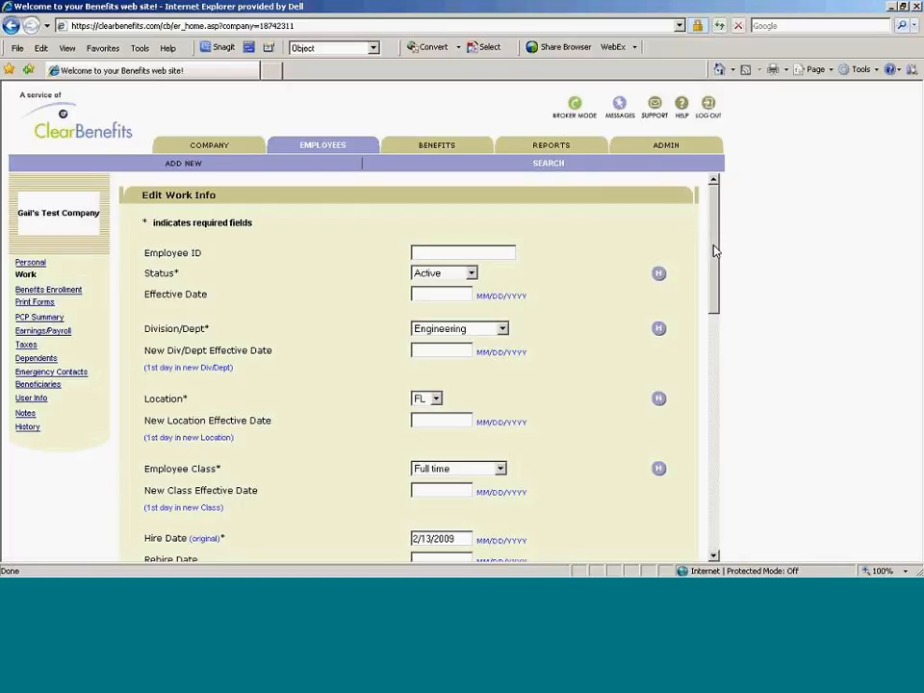
pyautogui.moveTo(715, 250); pyautogui.dragTo(716, 491)
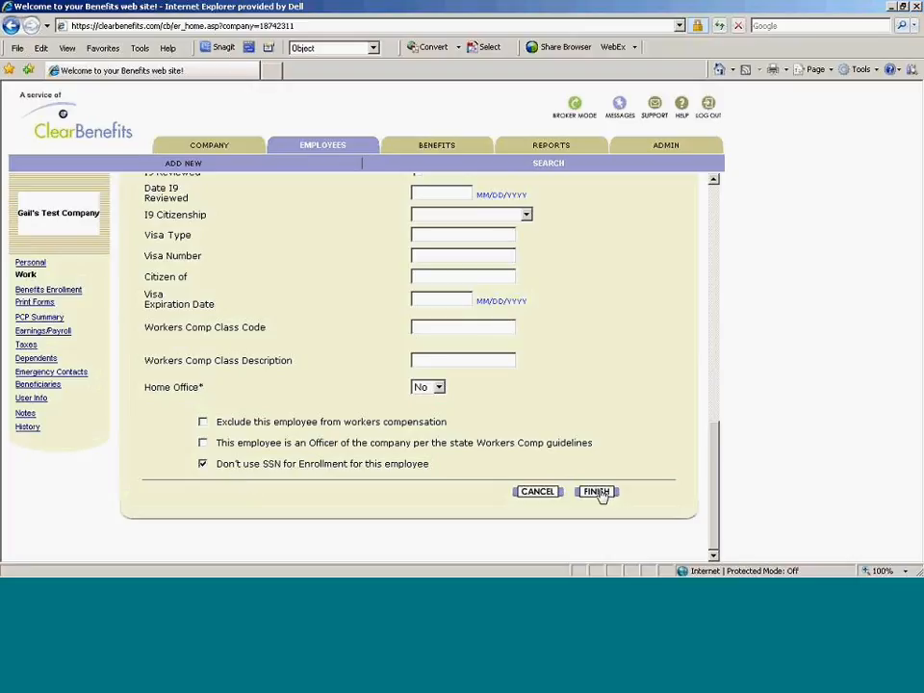
pyautogui.click(543, 493)
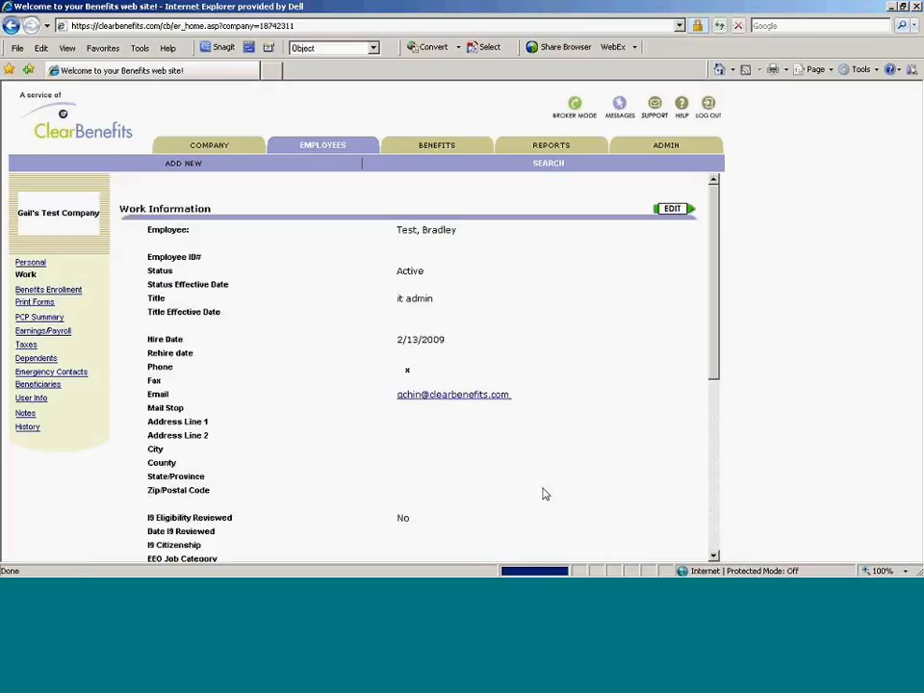
# Step: Open the employee's medical, dental and vision enrollment for editing and examine the Subscriber ID field under the medical plan's covered members
pyautogui.click(53, 290)
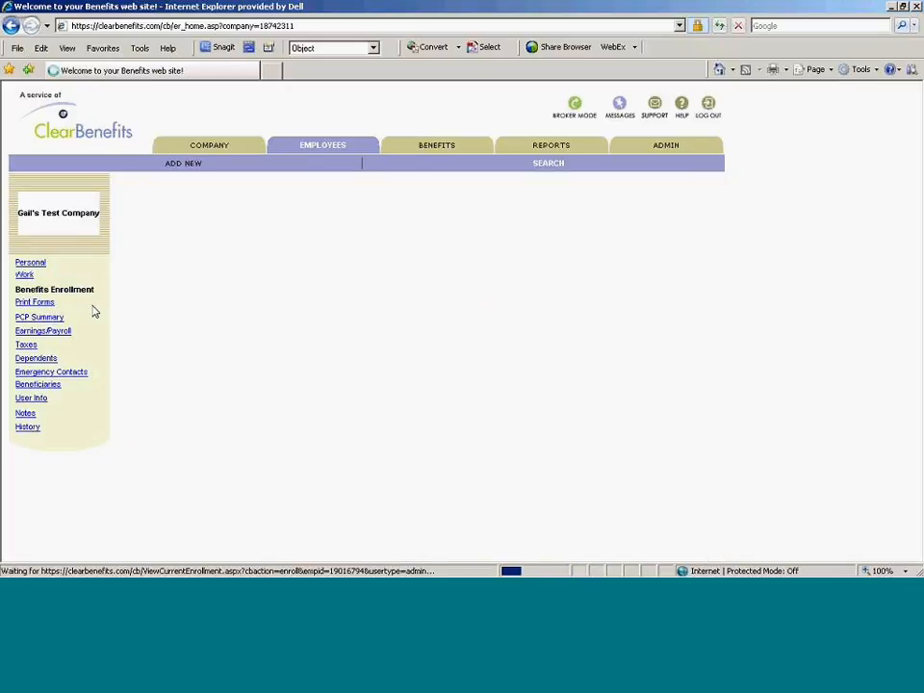
pyautogui.click(124, 333)
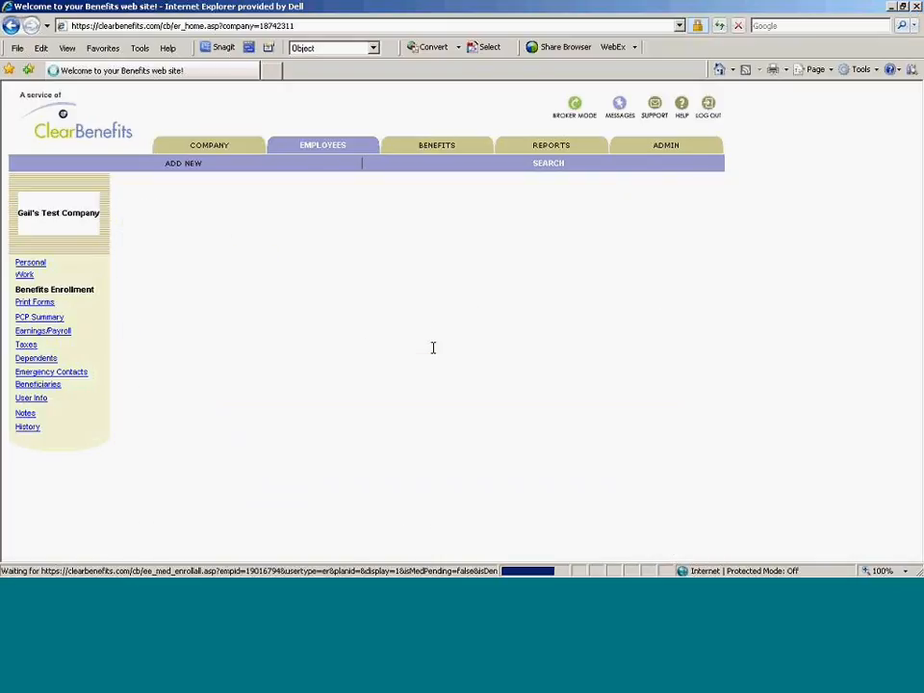
pyautogui.scroll(-5, 511, 336)
pyautogui.scroll(-20, 510, 336)
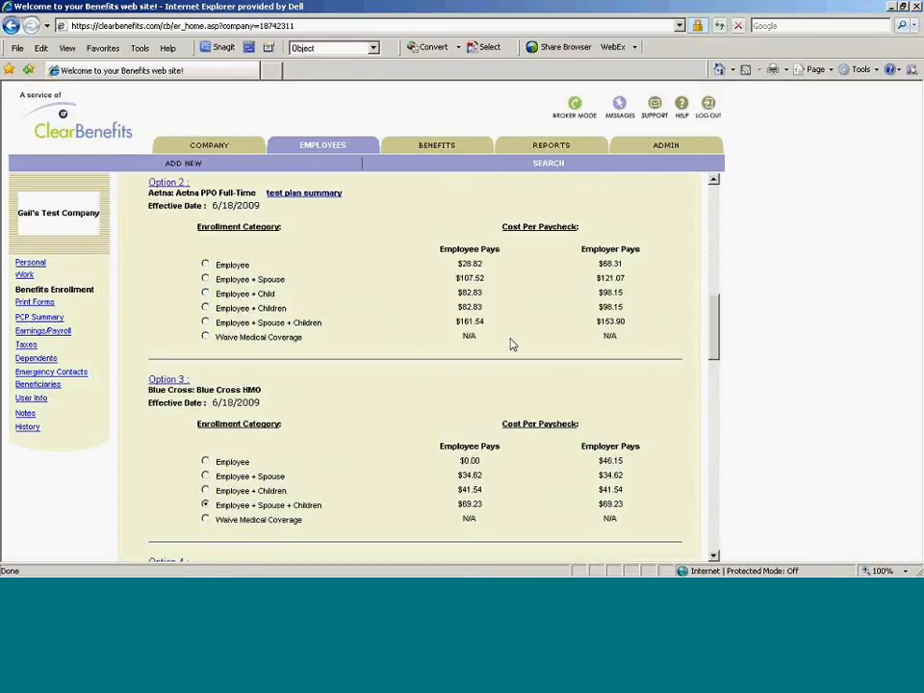
pyautogui.scroll(-3, 512, 345)
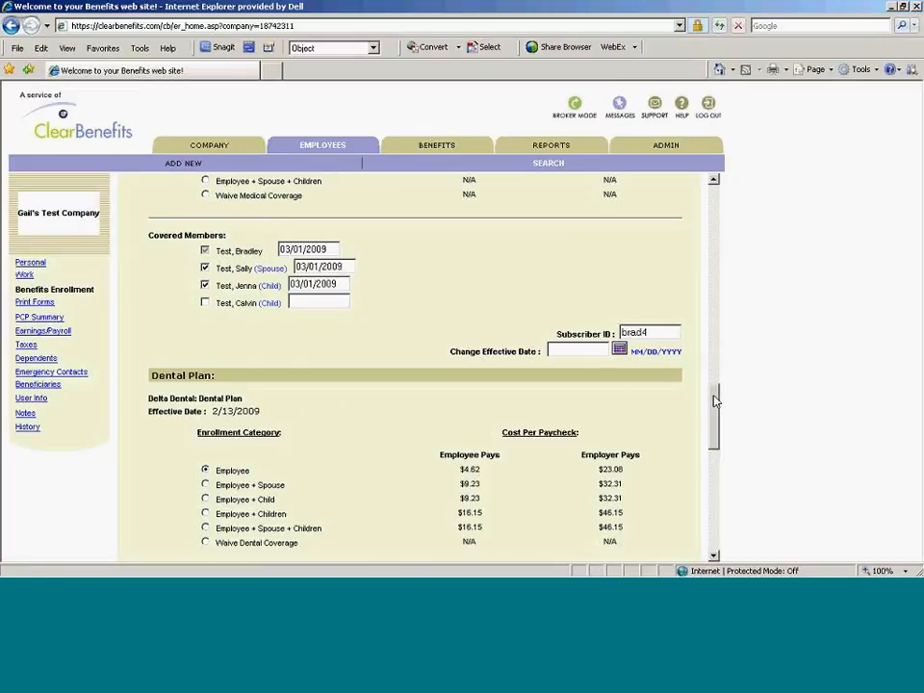
pyautogui.moveTo(716, 401); pyautogui.dragTo(626, 369)
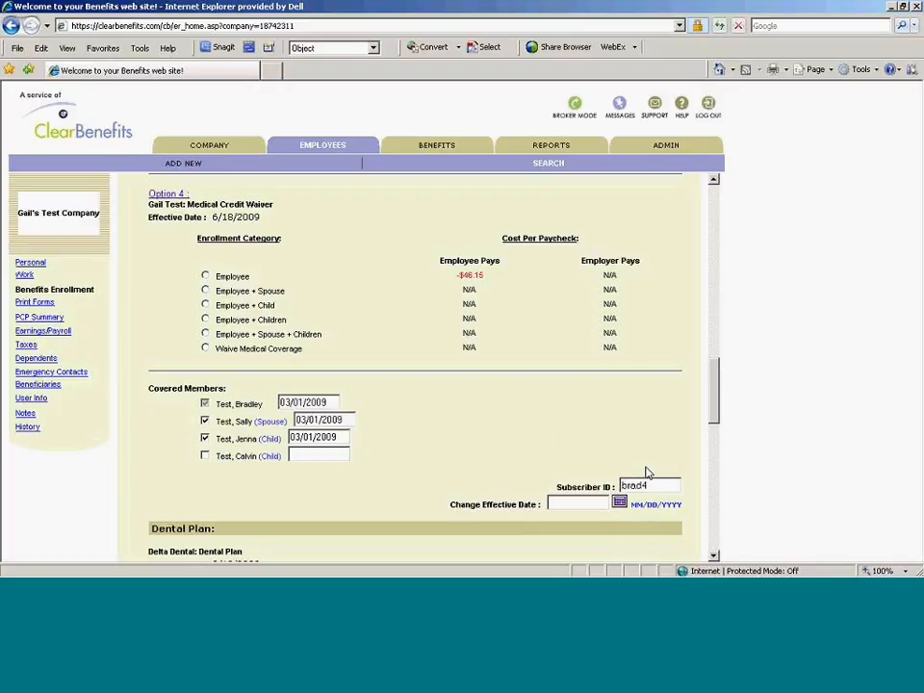
pyautogui.scroll(-1, 718, 420)
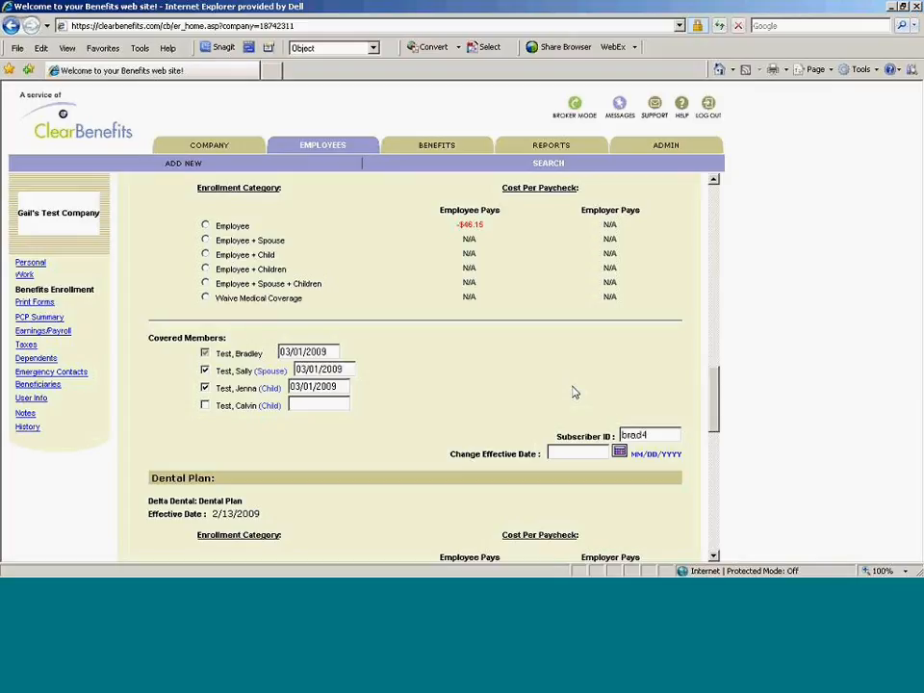
# Step: Change the Subscriber ID under the medical plan's covered members, set its change effective date to 06/18/2009, and save the enrollment
pyautogui.click(664, 434)
pyautogui.press('BackSpace')
pyautogui.write('2')
pyautogui.click(579, 454)
pyautogui.write('06/18/2009')
pyautogui.scroll(-10, 579, 456)
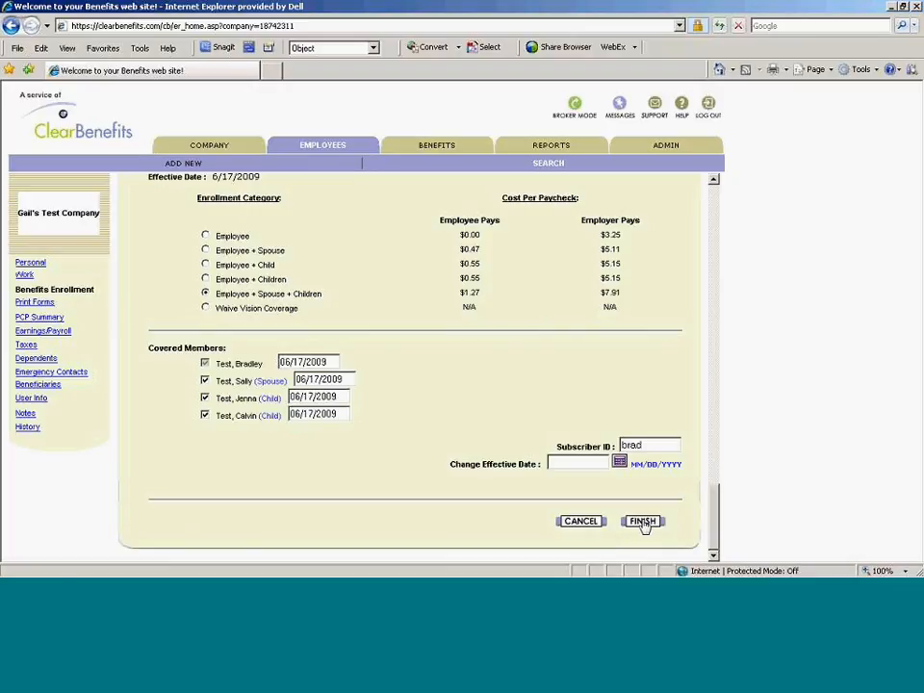
pyautogui.click(644, 522)
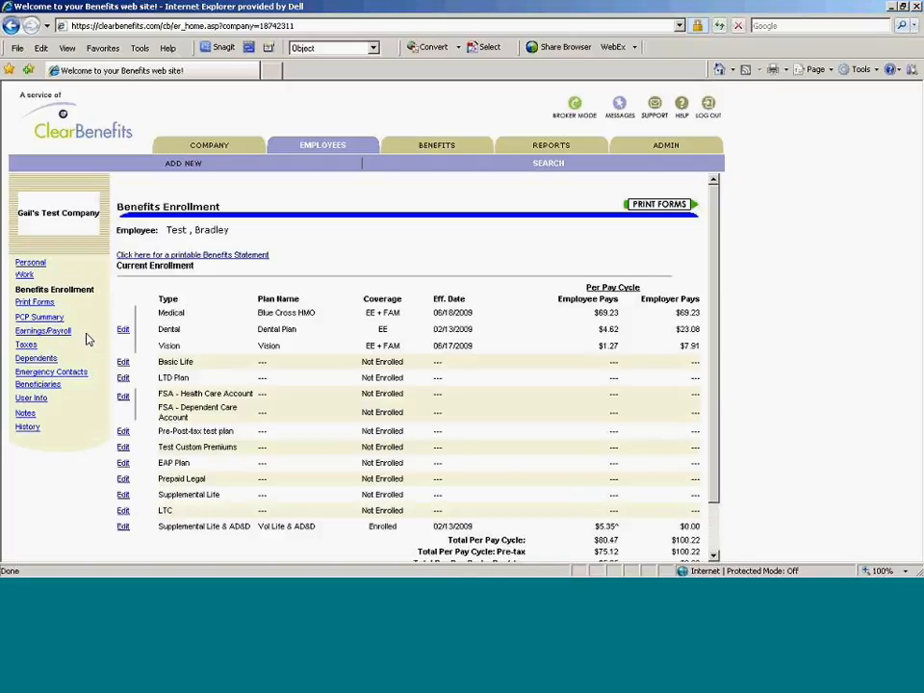
# Step: Reopen the medical, dental and vision enrollment for editing and check the Subscriber ID under the medical plan's covered members
pyautogui.click(124, 332)
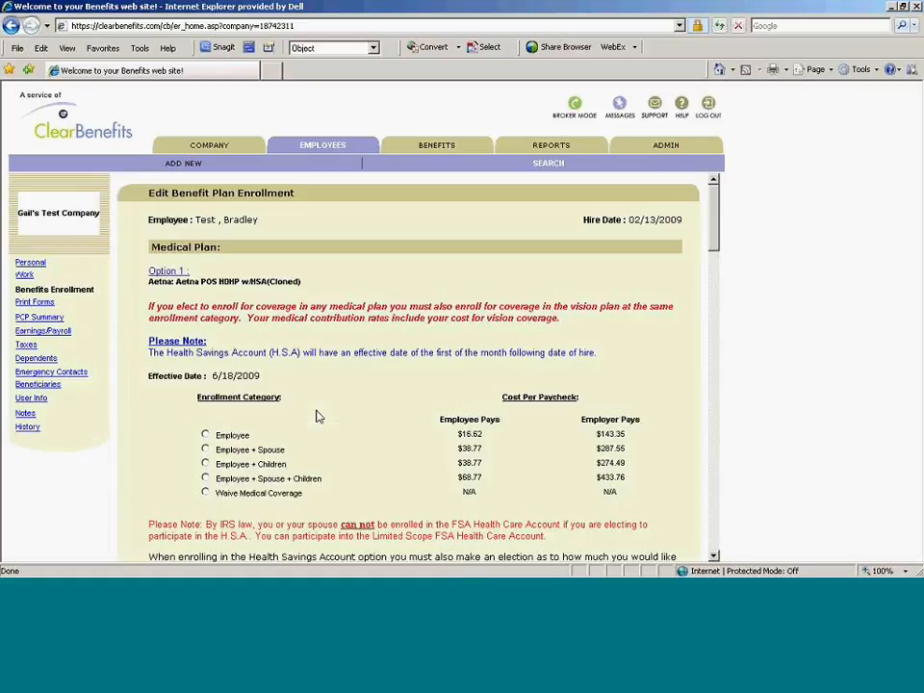
pyautogui.scroll(-7, 316, 412)
pyautogui.scroll(-15, 316, 414)
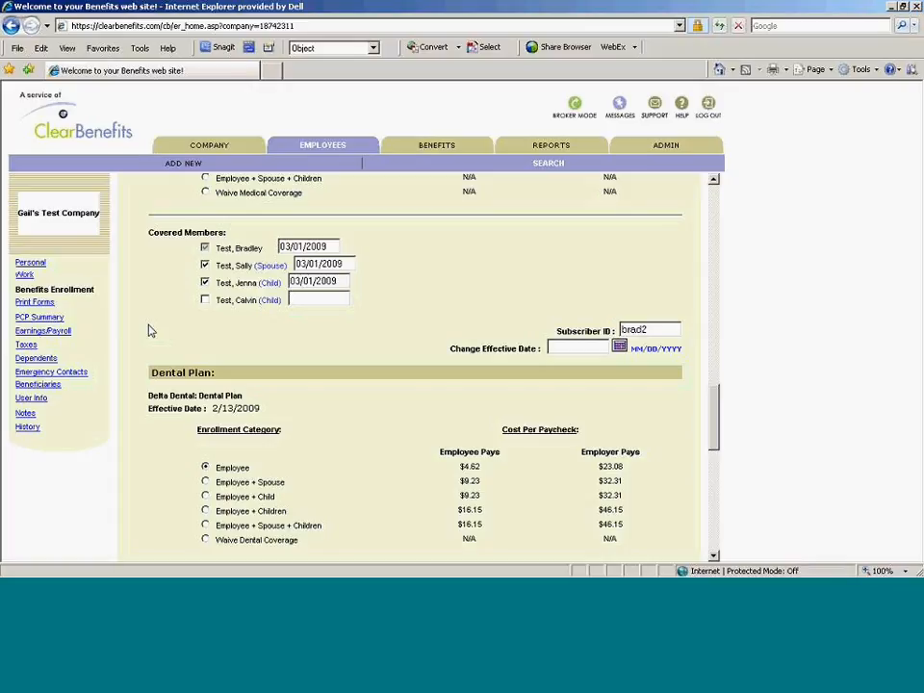
# Step: Open the employee's PCP summary, examine the editable provider details for the employee's own medical PCP, and cancel without changes
pyautogui.click(43, 317)
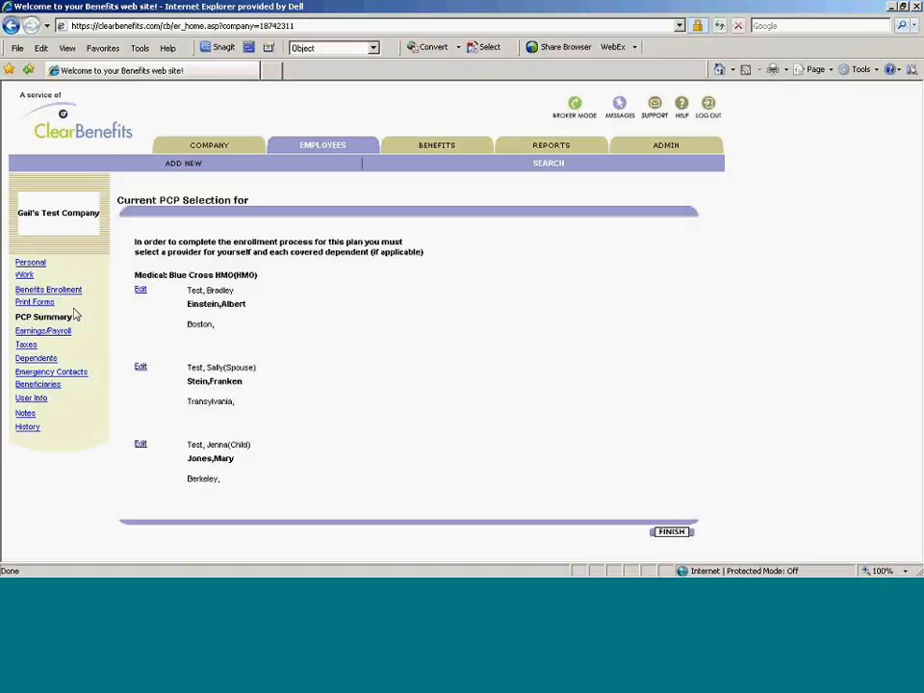
pyautogui.click(141, 291)
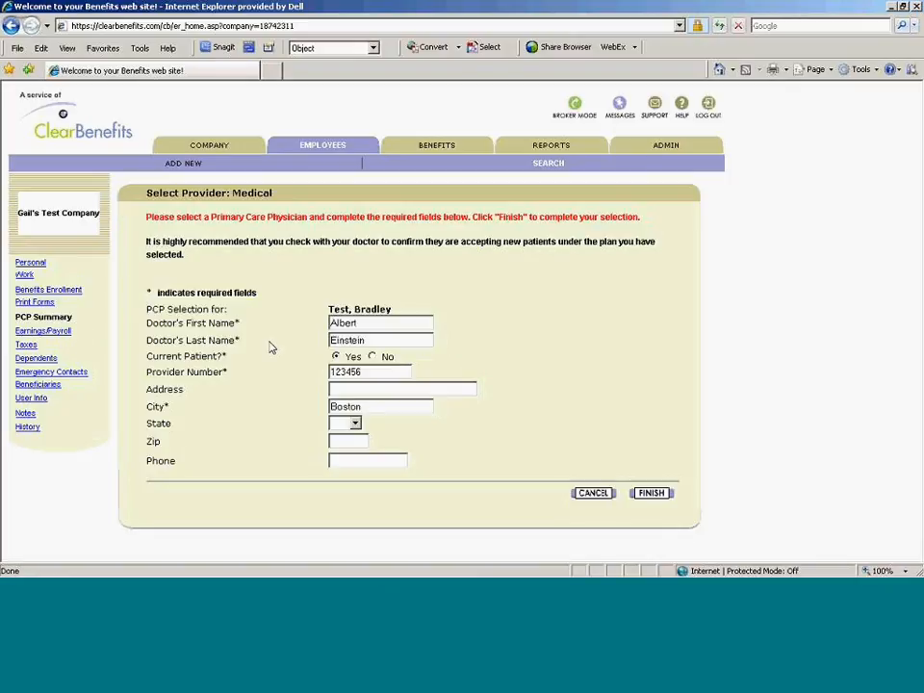
pyautogui.click(589, 494)
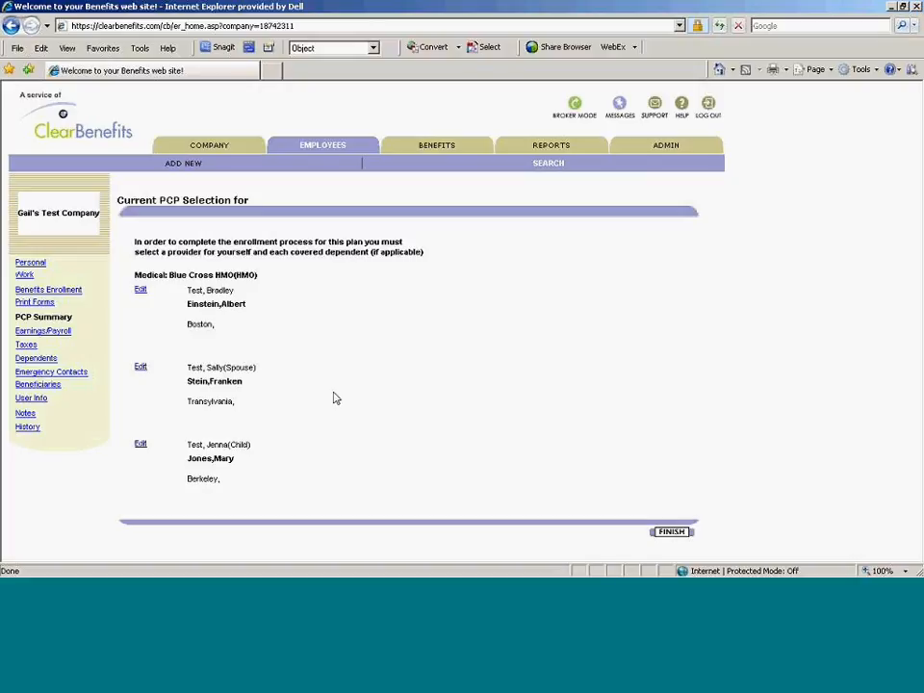
# Step: Open the company's plan summary files for editing on Aetna POS HDHP w/HSA(Cloned) and examine the plan summary and SPD upload options
pyautogui.click(442, 148)
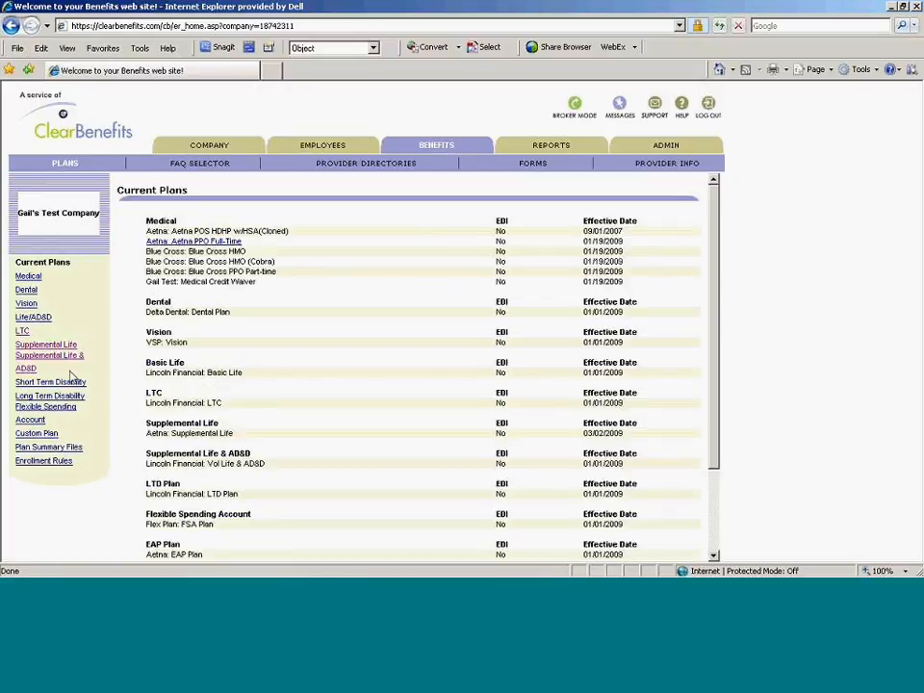
pyautogui.click(55, 448)
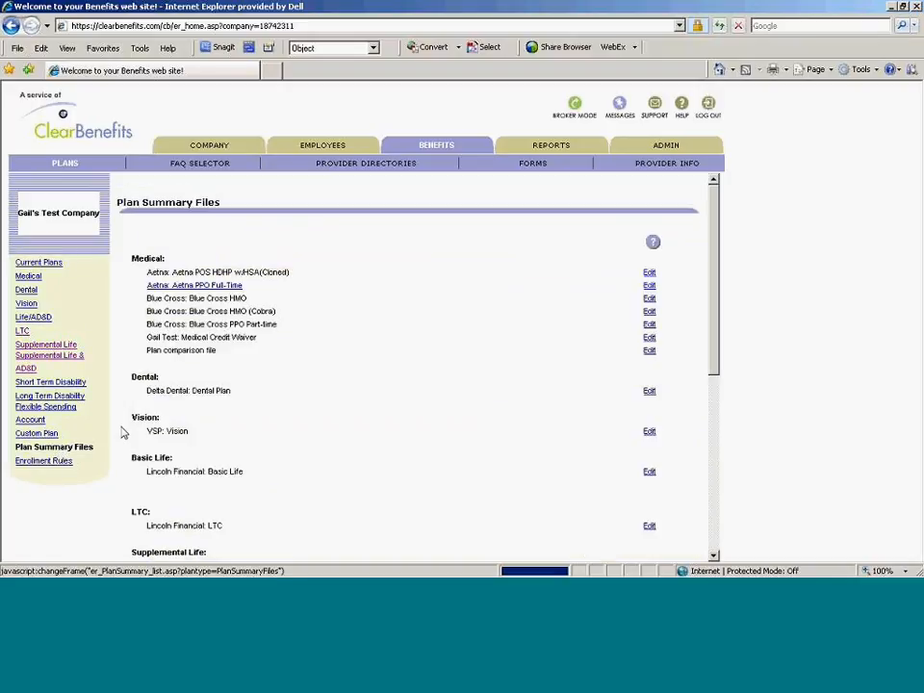
pyautogui.click(649, 275)
pyautogui.moveTo(711, 335); pyautogui.dragTo(711, 398)
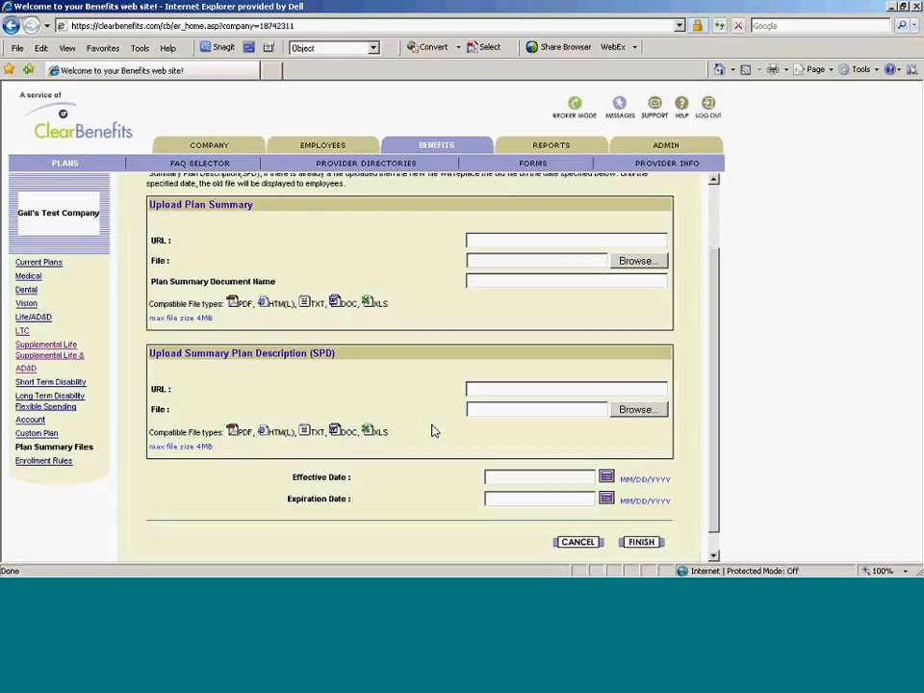
# Step: Try an effective date of 1/1/2009 for the Aetna plan's summary files, and cancel without saving
pyautogui.click(545, 479)
pyautogui.write('1/1/2009')
pyautogui.click(579, 542)
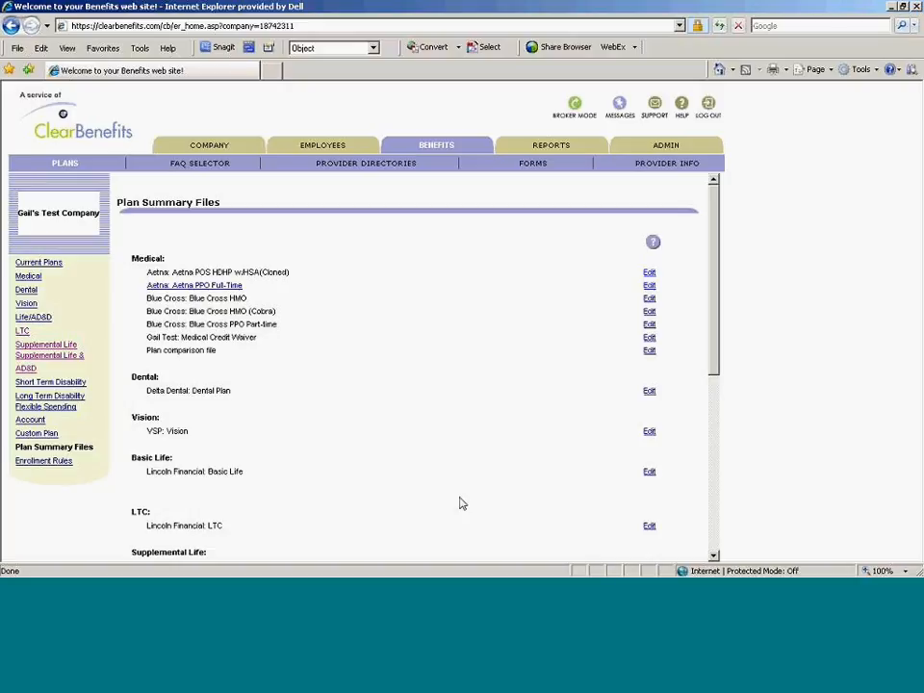
# Step: Switch to the Master User Features presentation in PowerPoint and go back to the Standard User Feature slide on hire/rehire date changes
pyautogui.click(255, 568)
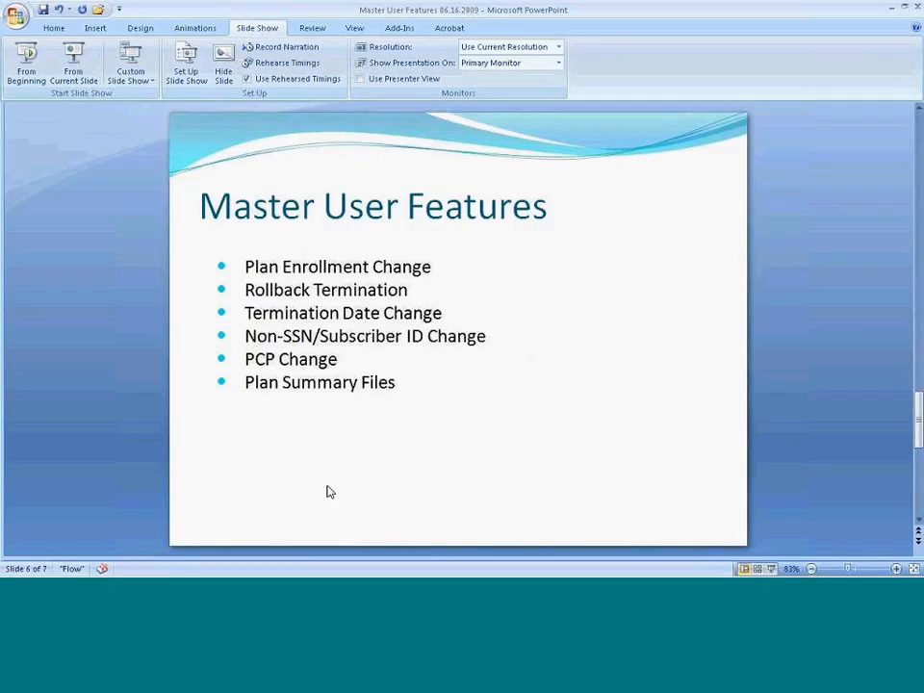
pyautogui.scroll(1, 327, 492)
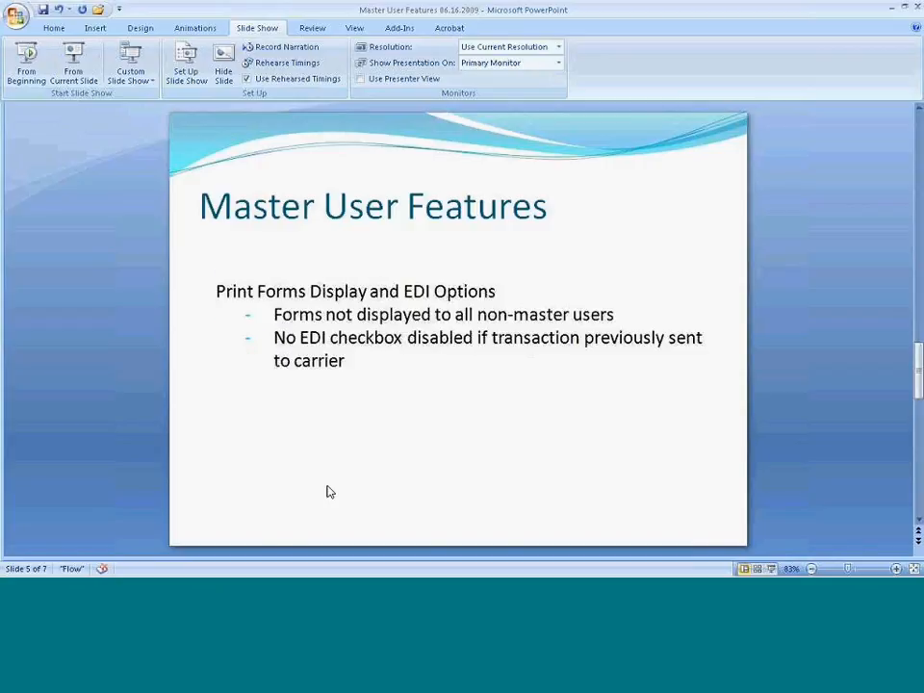
pyautogui.scroll(1, 328, 492)
pyautogui.scroll(1, 328, 488)
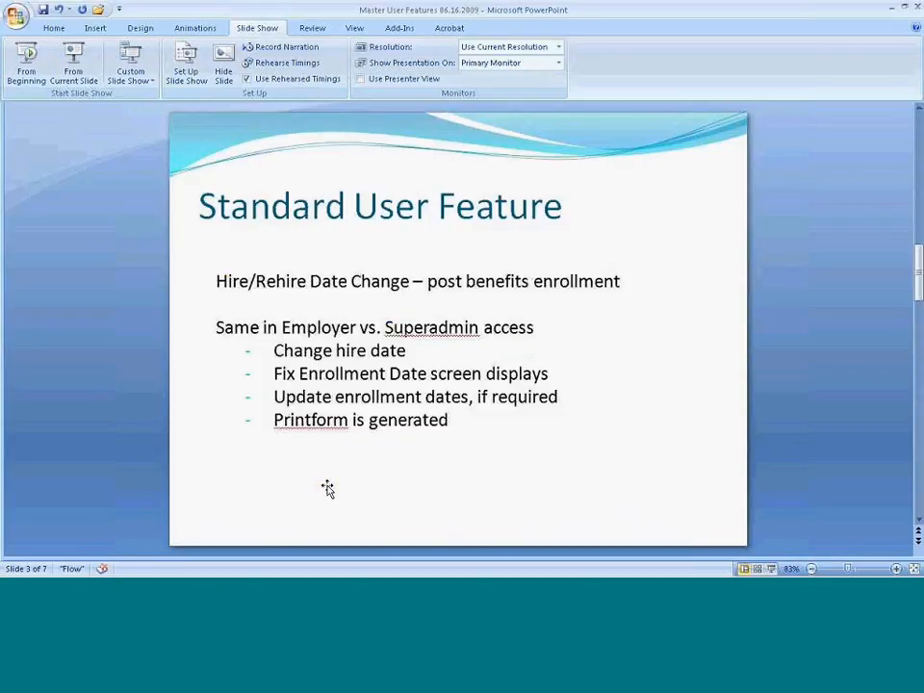